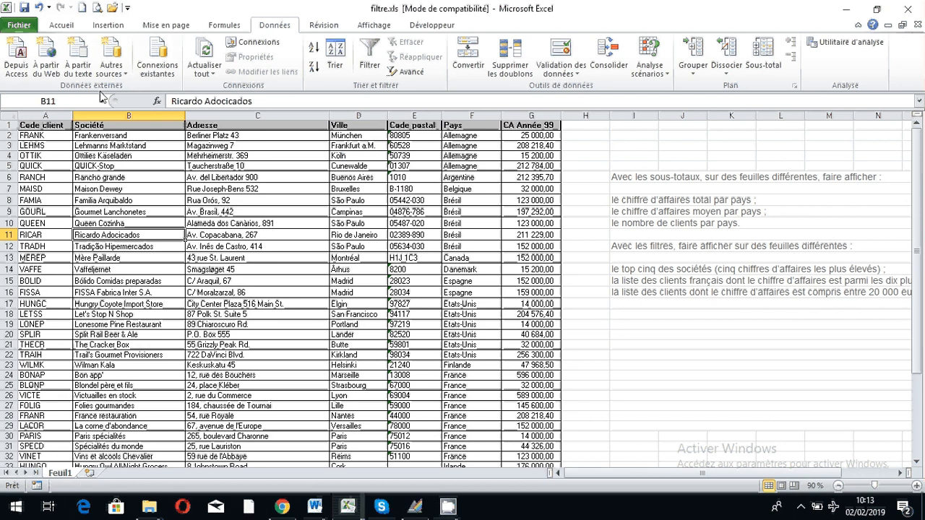
# Step: Copy the Société header from cell B1 of Feuil1 into cell A1 of a new worksheet
pyautogui.click(88, 128)
pyautogui.hotkey('ctrl', 'c')
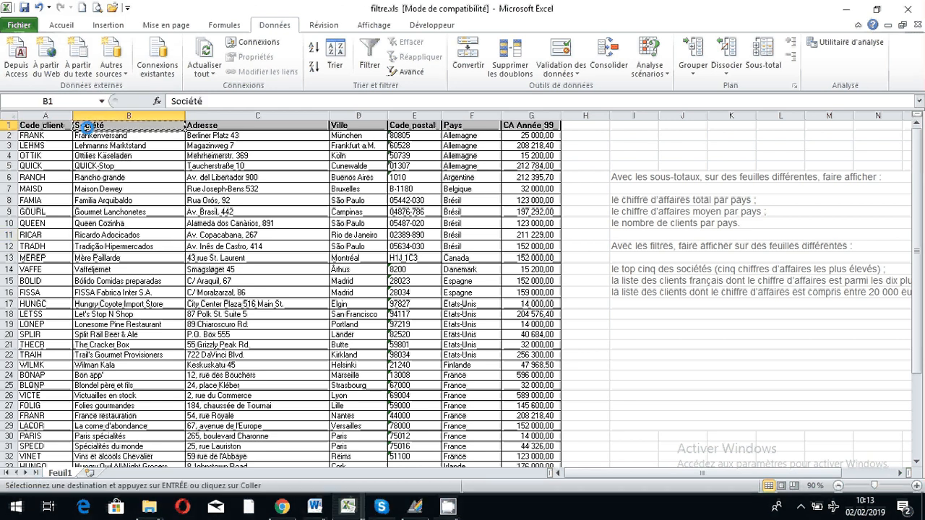
pyautogui.click(90, 474)
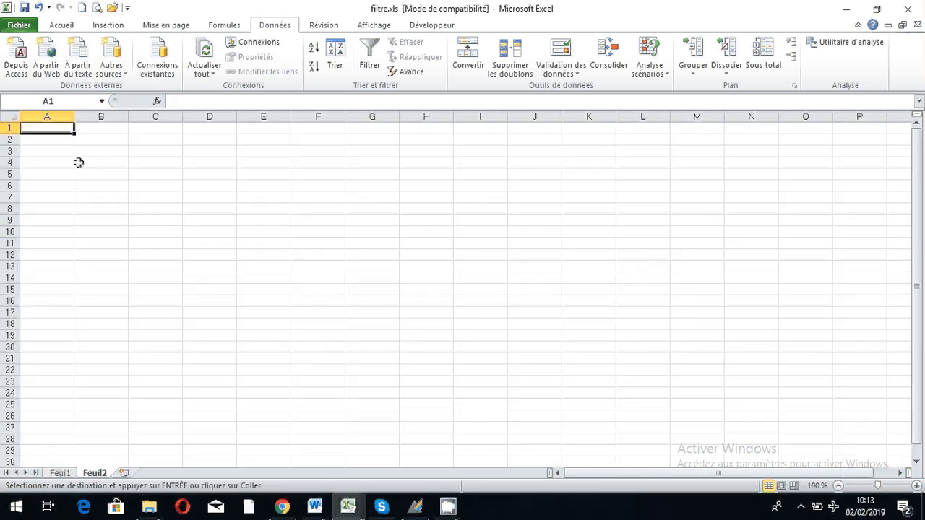
pyautogui.hotkey('ctrl', 'v')
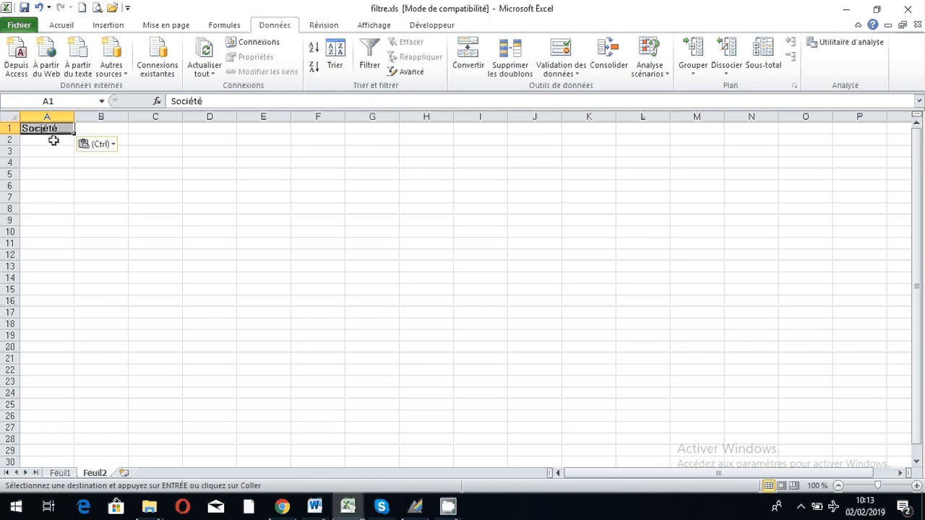
pyautogui.click(60, 472)
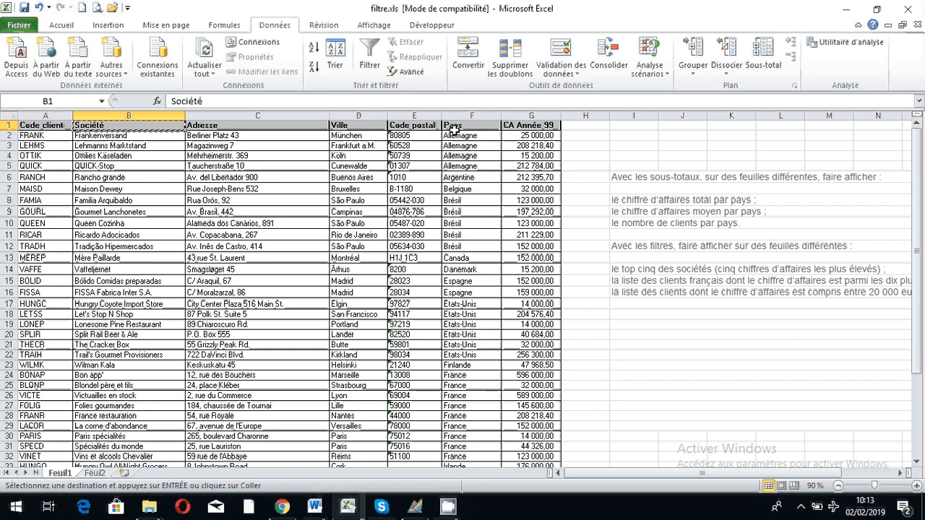
pyautogui.click(95, 473)
pyautogui.hotkey('ctrl', 'v')
# Step: Enter the criterion ="=f*" in cell A2, below the Société header
pyautogui.click(29, 142)
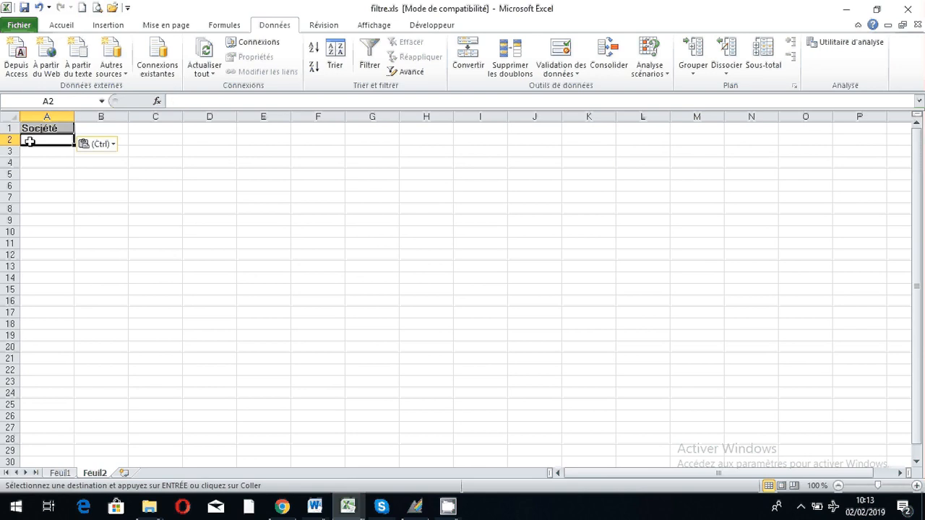
pyautogui.write('="')
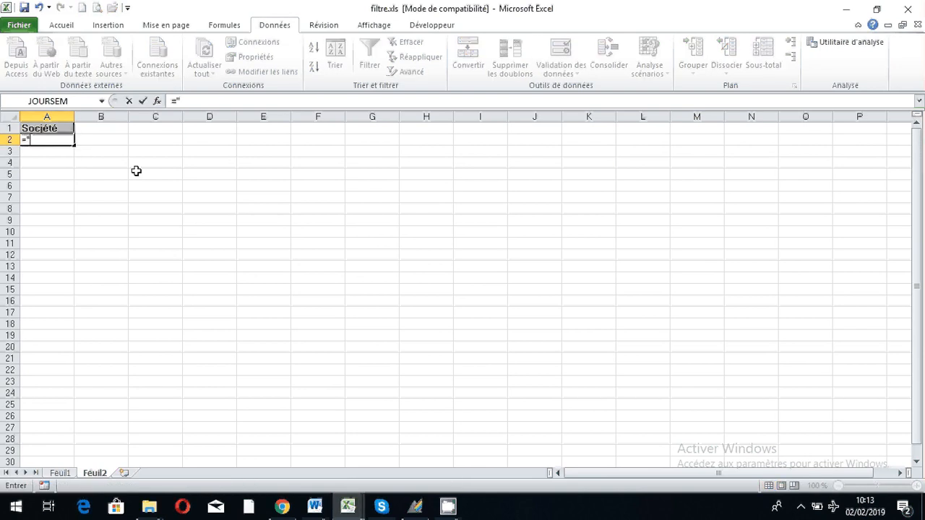
pyautogui.write('=f*"')
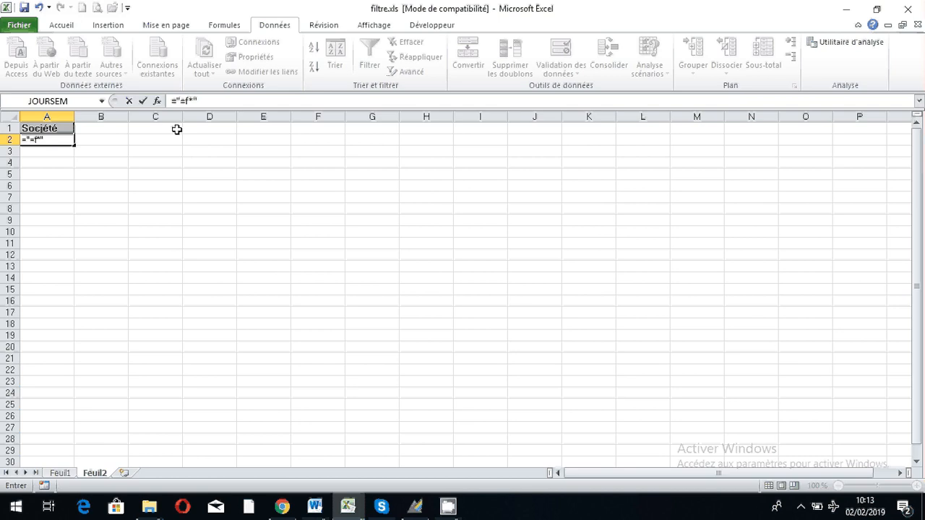
pyautogui.press('Return')
pyautogui.press('Return')
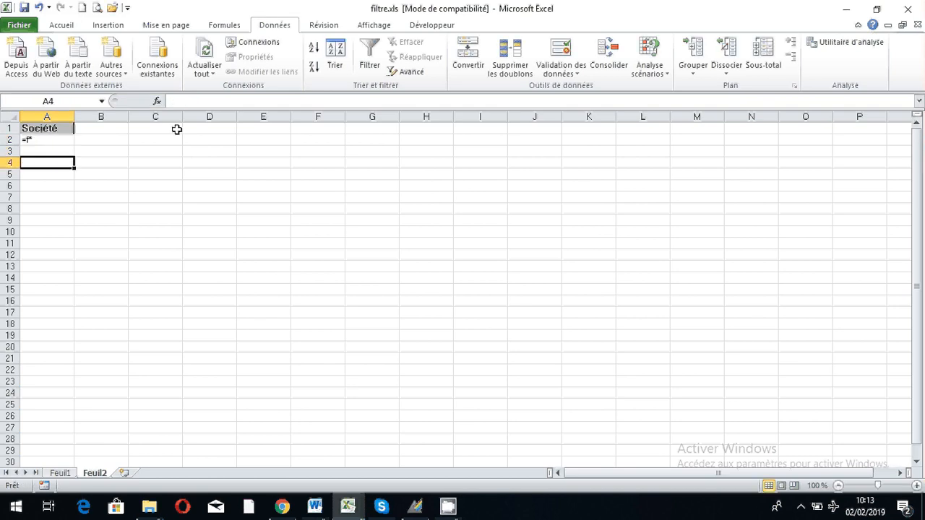
# Step: Start a BDNBVAL formula in A4 of Feuil2 and add the client table Feuil1!A1:G44 as its database
pyautogui.write('=b')
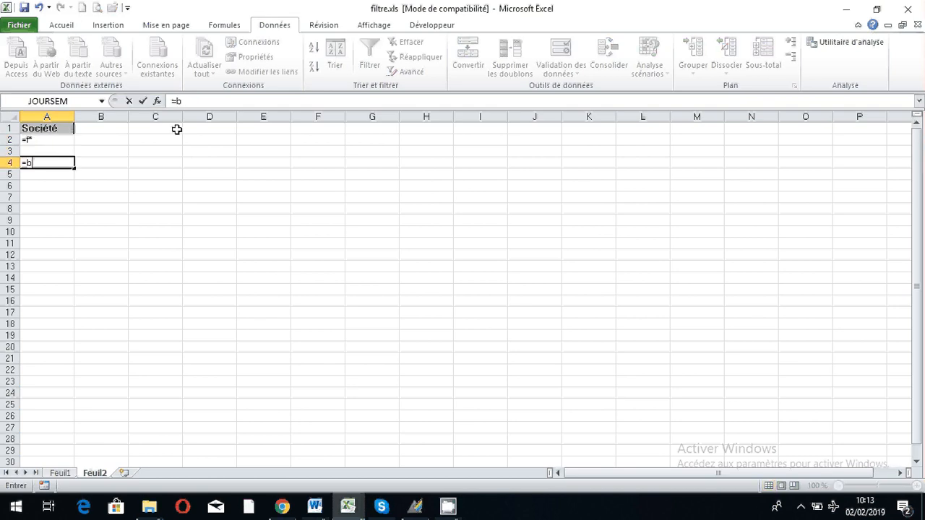
pyautogui.write('dnb')
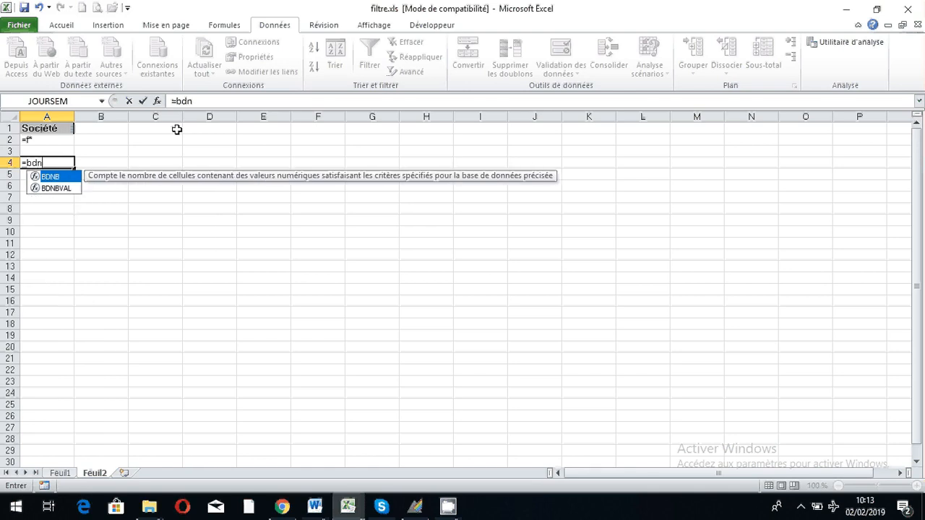
pyautogui.doubleClick(64, 187)
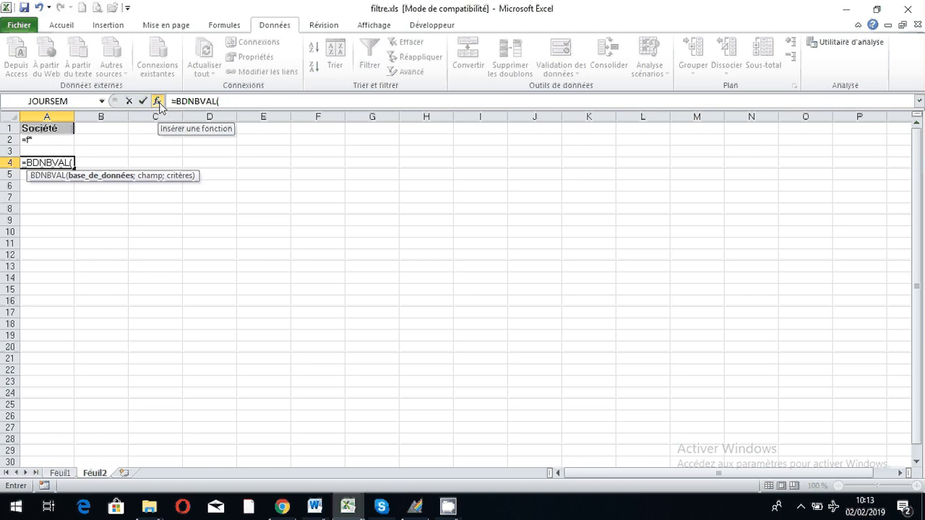
pyautogui.click(60, 473)
pyautogui.click(90, 269)
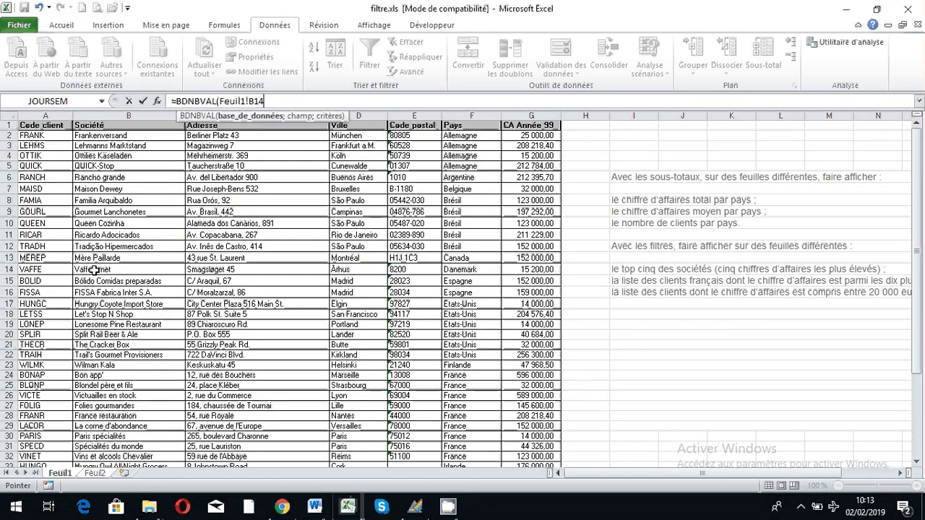
pyautogui.write('+')
pyautogui.moveTo(45, 124); pyautogui.dragTo(505, 455)
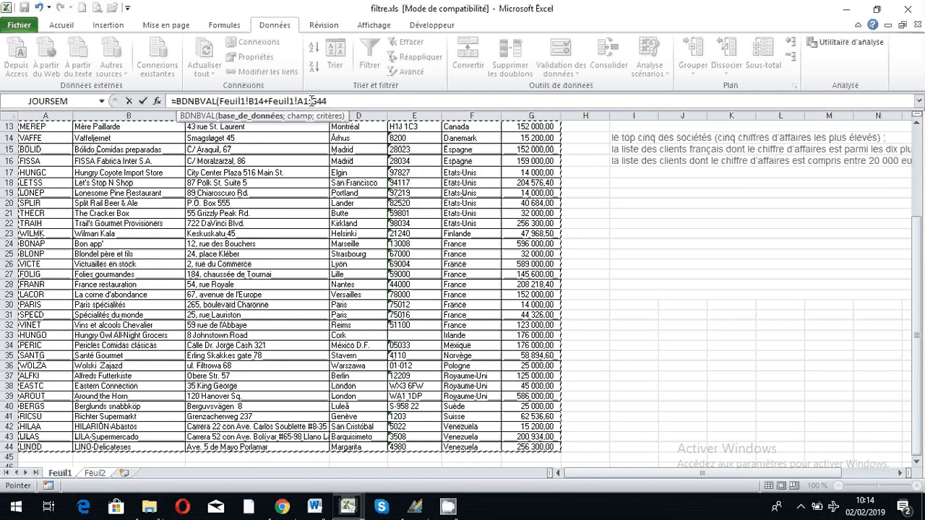
# Step: Remove the stray Feuil1!B14+ reference from the database argument, keeping only Feuil1!A1:G44
pyautogui.click(269, 101)
pyautogui.press('Right')
pyautogui.press('BackSpace')
pyautogui.press('BackSpace')
pyautogui.press('BackSpace')
pyautogui.press('BackSpace')
pyautogui.press('BackSpace')
pyautogui.press('BackSpace')
pyautogui.press('BackSpace')
pyautogui.press('BackSpace')
pyautogui.press('BackSpace')
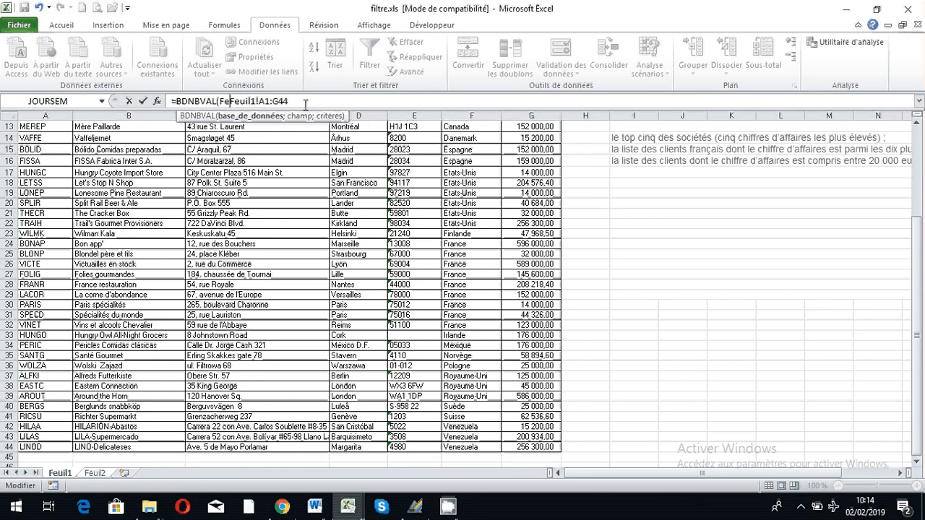
pyautogui.press('BackSpace')
pyautogui.press('BackSpace')
# Step: Complete the BDNBVAL formula with Feuil1!B1 as the field and Feuil2!A1:A2 as the criteria
pyautogui.write(';')
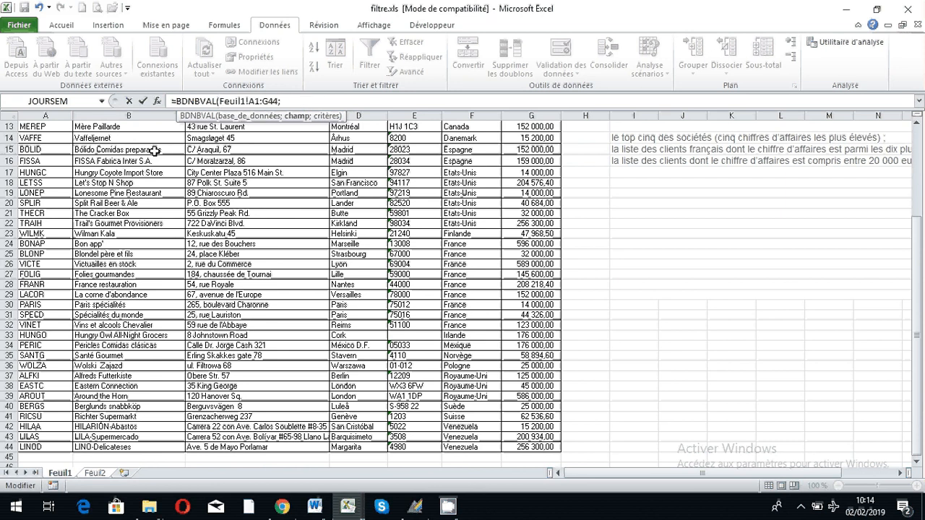
pyautogui.moveTo(917, 238); pyautogui.dragTo(919, 148)
pyautogui.click(110, 127)
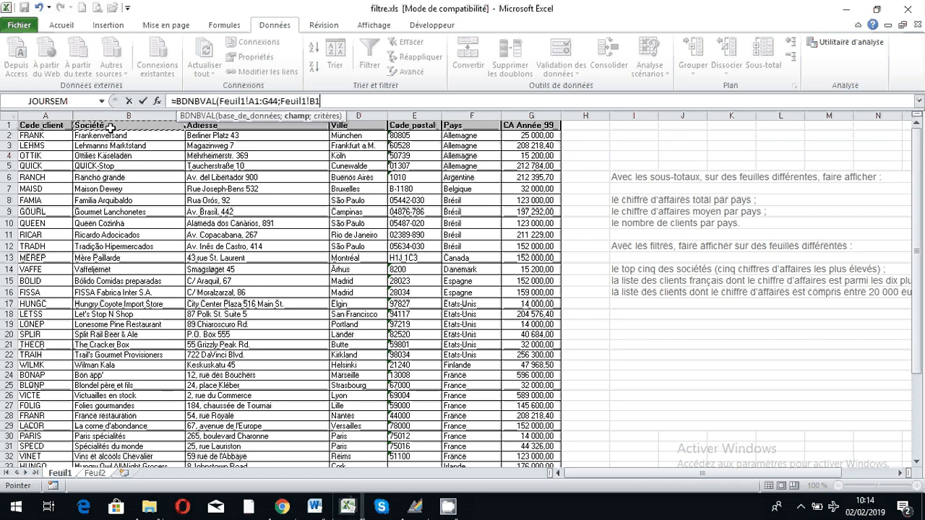
pyautogui.write(';')
pyautogui.click(95, 473)
pyautogui.moveTo(35, 131); pyautogui.dragTo(55, 138)
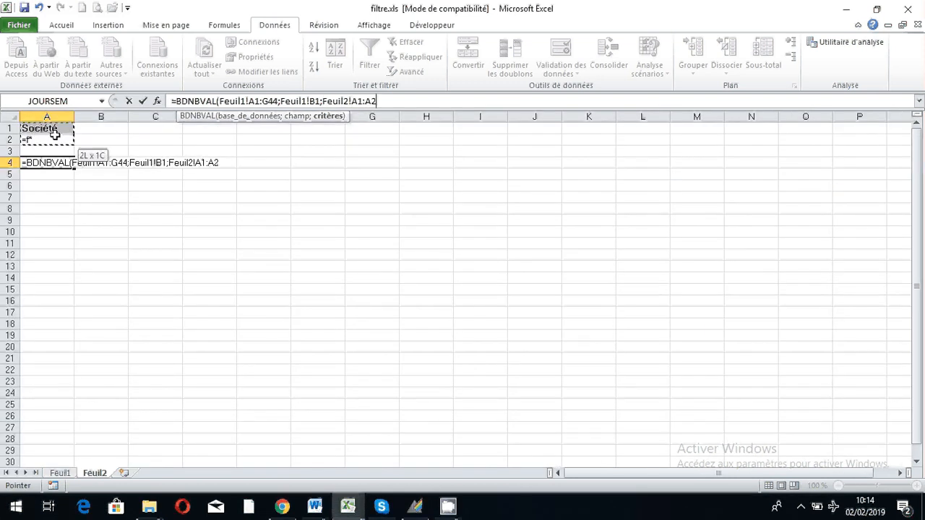
pyautogui.press('Return')
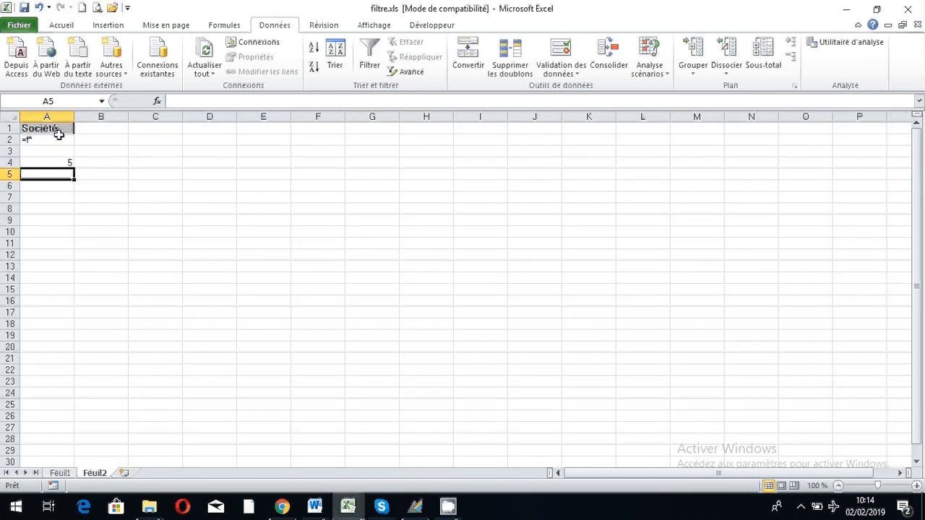
# Step: Run an advanced filter on Feuil1!$A$1:$G$43 with criteria Feuil2!$A$1:$A$2, copying the matching records to Feuil2!$A$6
pyautogui.press('Down')
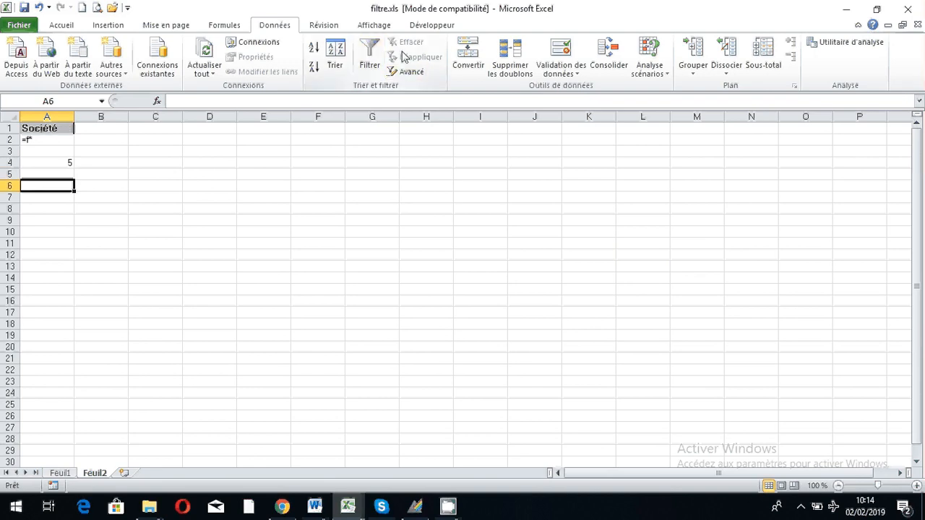
pyautogui.click(418, 76)
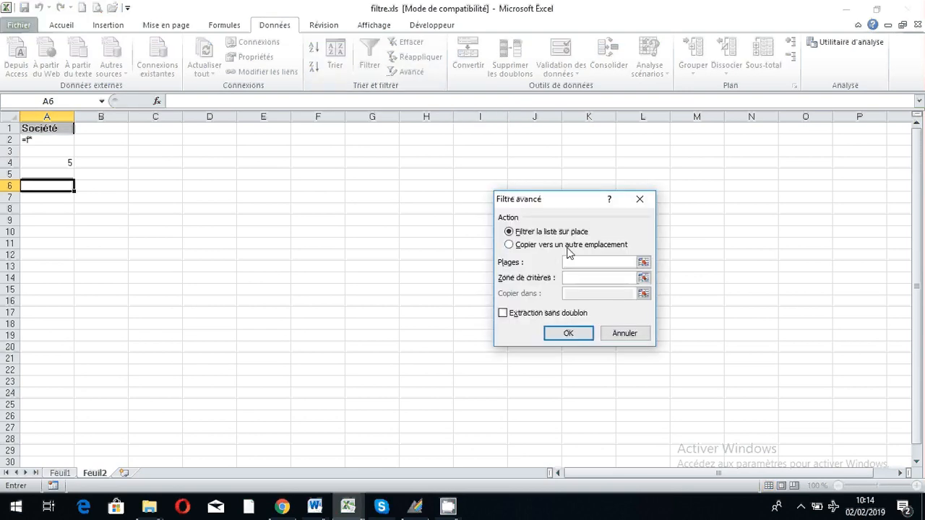
pyautogui.click(587, 246)
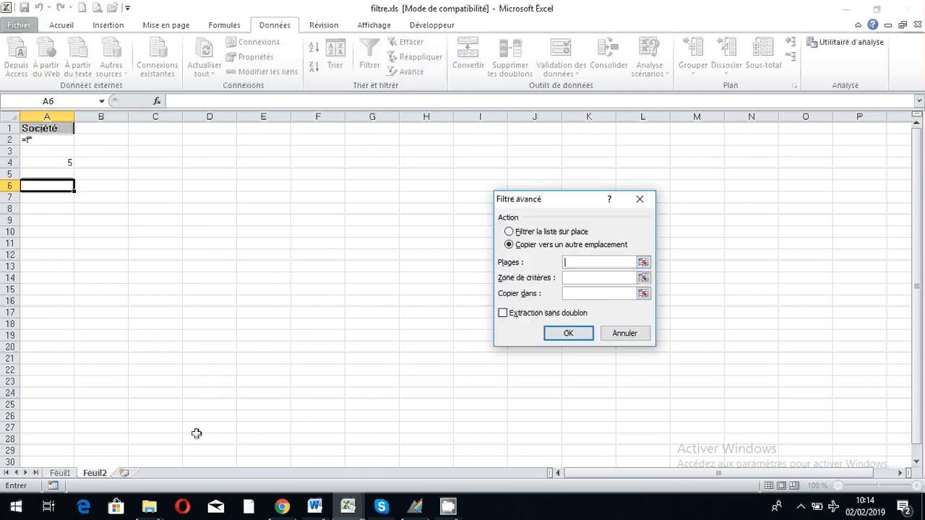
pyautogui.click(68, 474)
pyautogui.moveTo(45, 125); pyautogui.dragTo(553, 438)
pyautogui.click(598, 277)
pyautogui.click(95, 473)
pyautogui.moveTo(69, 128); pyautogui.dragTo(69, 141)
pyautogui.click(583, 293)
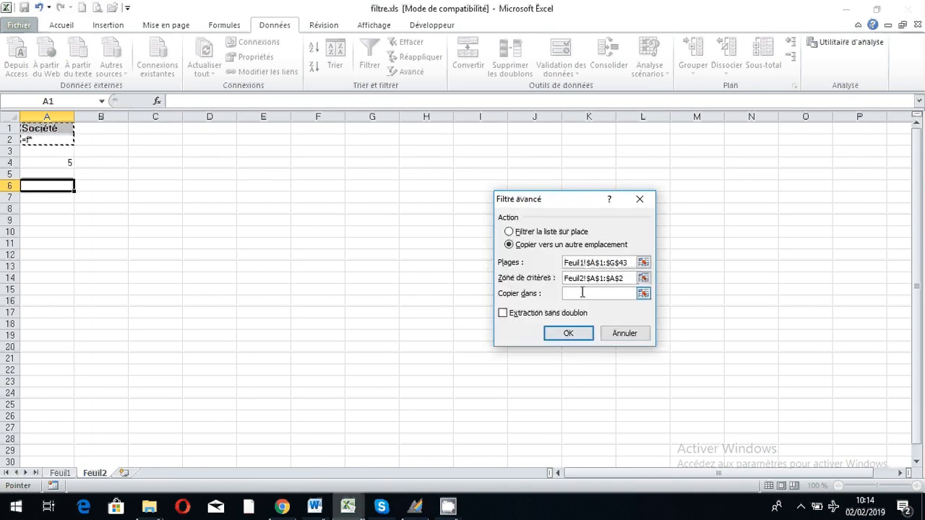
pyautogui.click(58, 187)
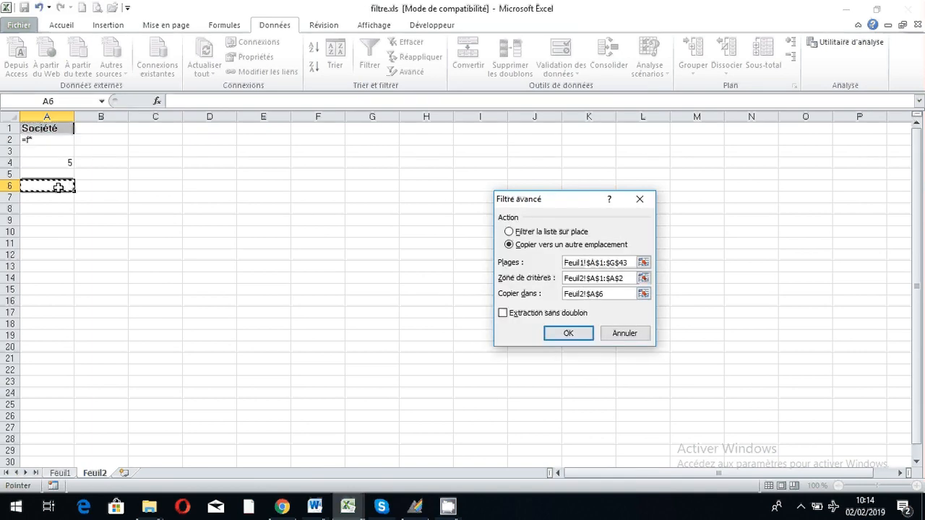
pyautogui.press('Return')
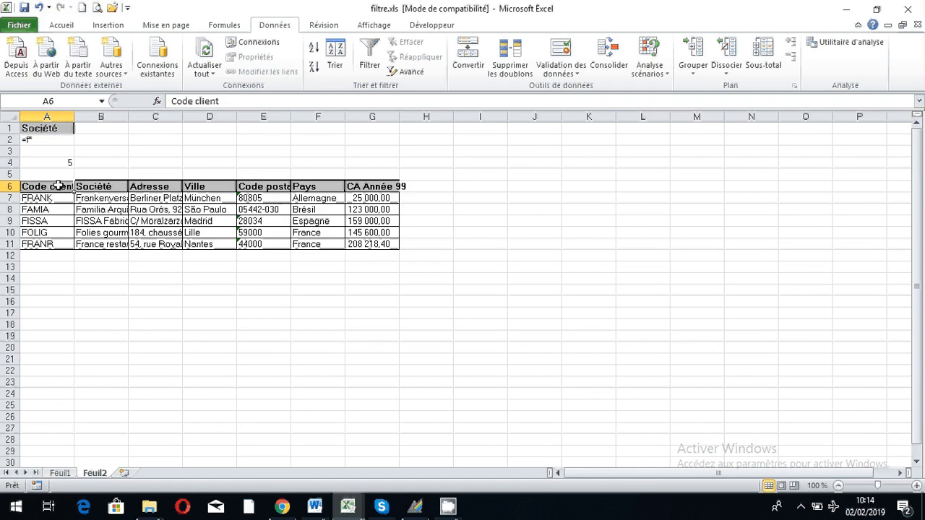
# Step: Copy the Société header from A1 to A13, below the extracted records
pyautogui.click(44, 279)
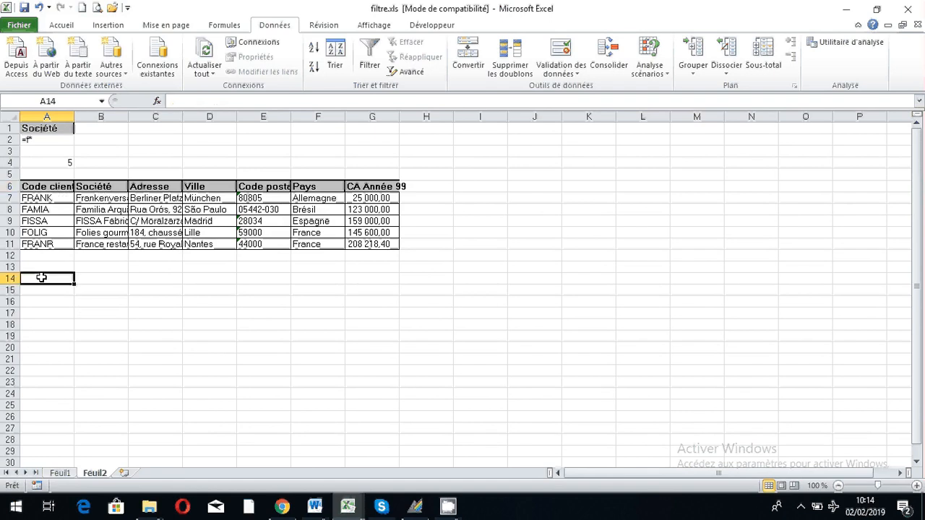
pyautogui.click(45, 128)
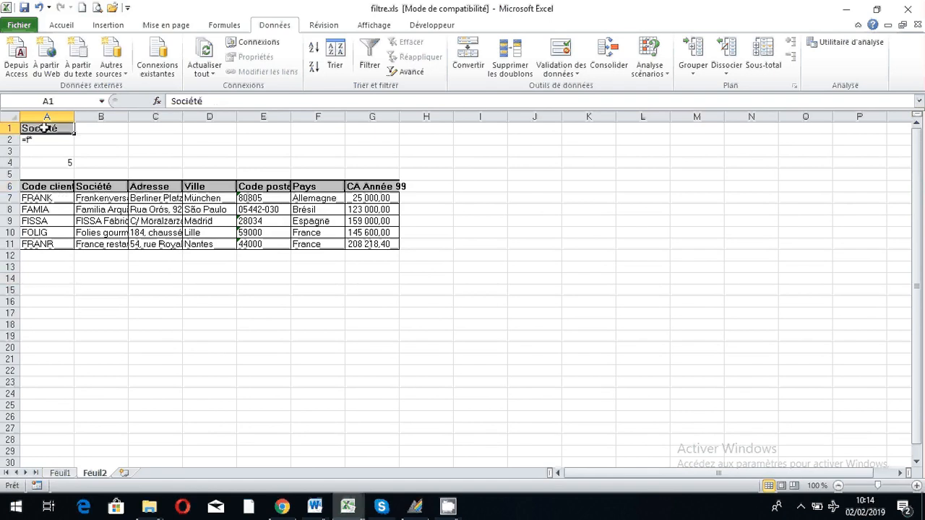
pyautogui.hotkey('ctrl', 'c')
pyautogui.click(41, 274)
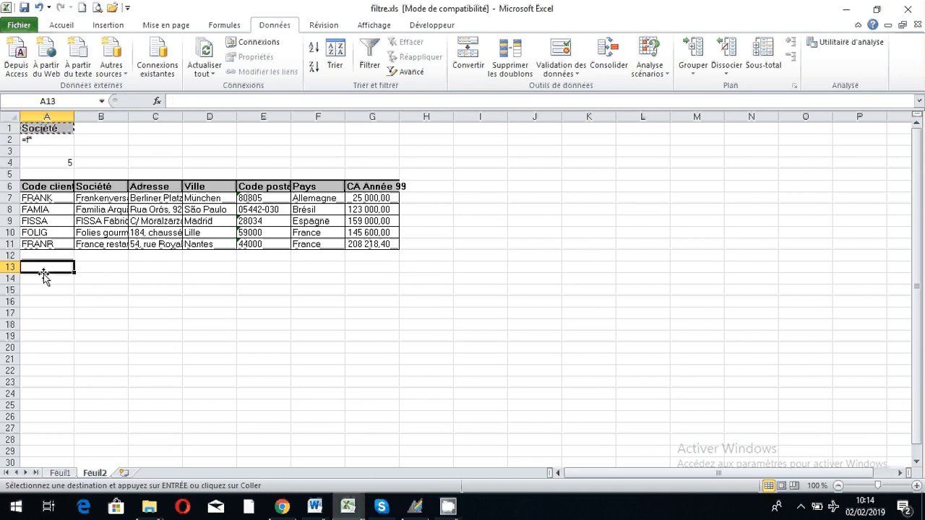
pyautogui.hotkey('ctrl', 'v')
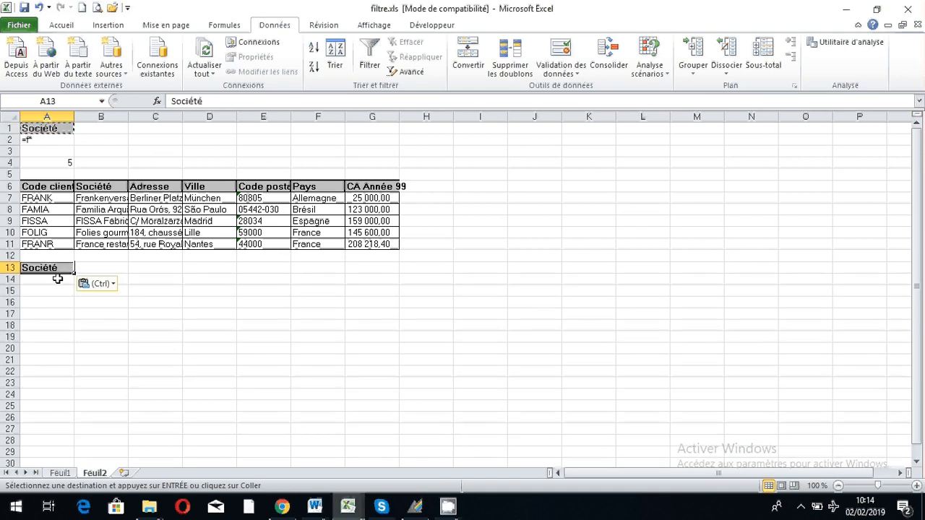
# Step: Enter the criterion ="=?a*" in cell A14, below the second Société header
pyautogui.click(37, 286)
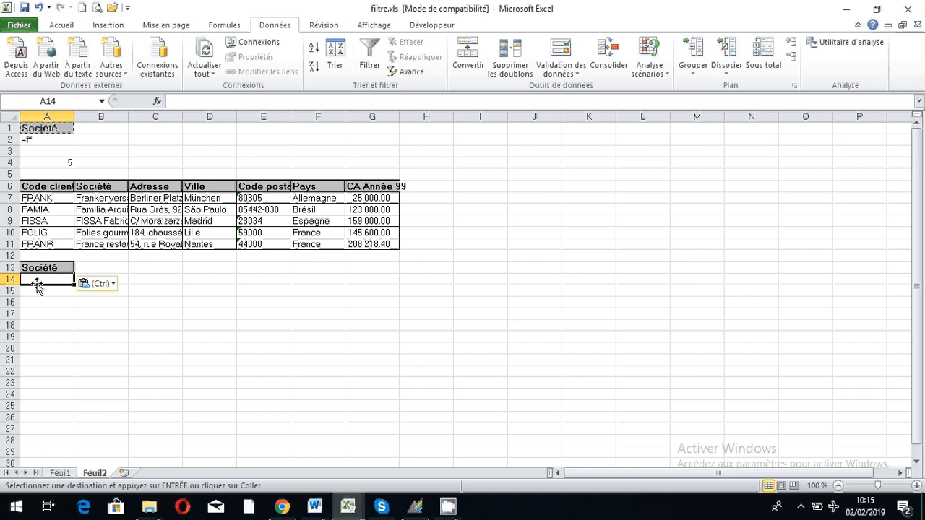
pyautogui.write('=')
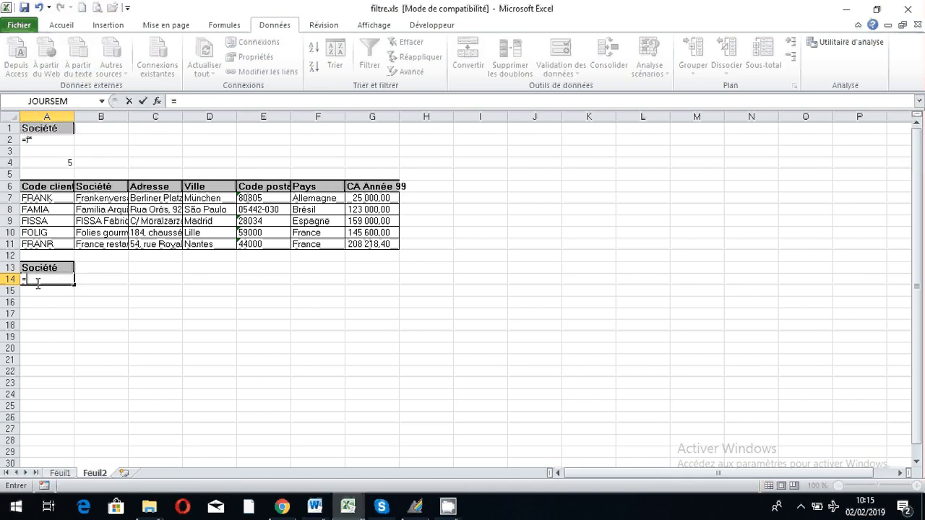
pyautogui.write('"=?')
pyautogui.write('a*"')
pyautogui.press('Return')
pyautogui.press('Return')
# Step: Start a BDNBVAL formula in cell A16 with Feuil1!A1:G44 as the database
pyautogui.write('=')
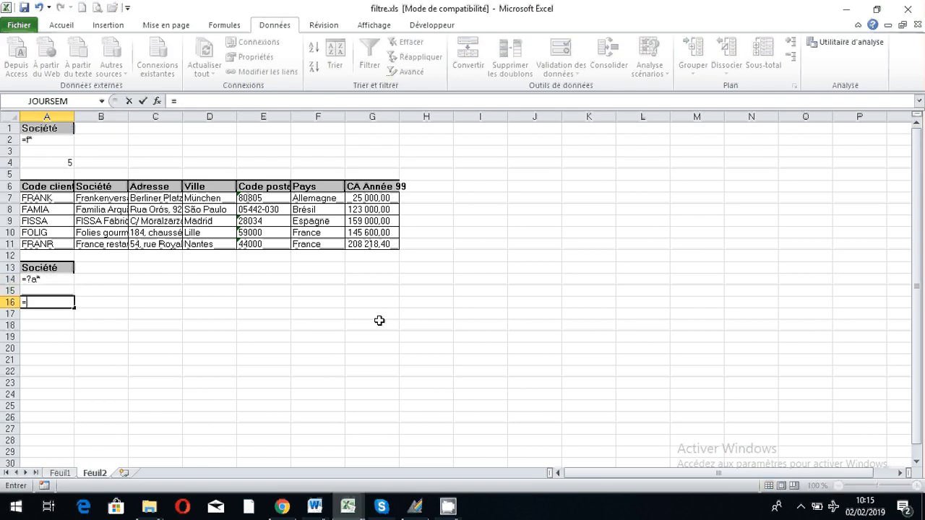
pyautogui.write('BDNBVAL(')
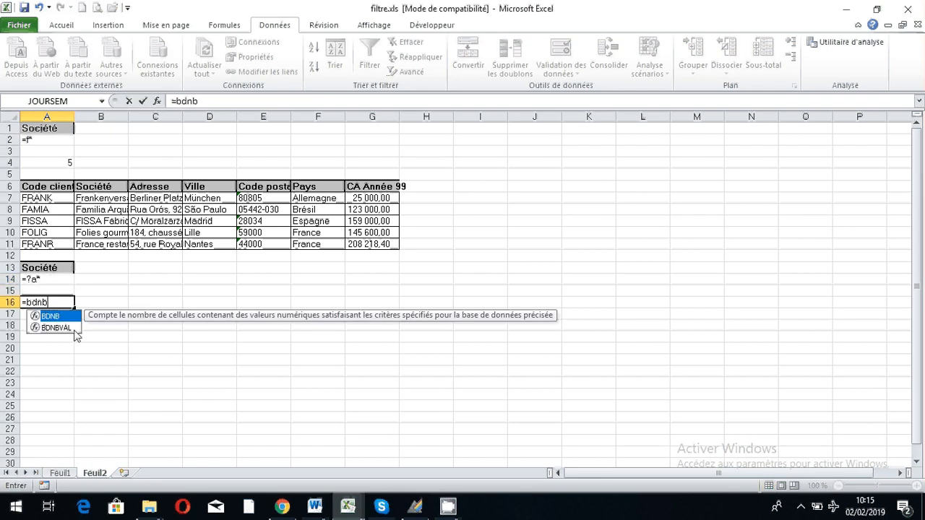
pyautogui.doubleClick(65, 329)
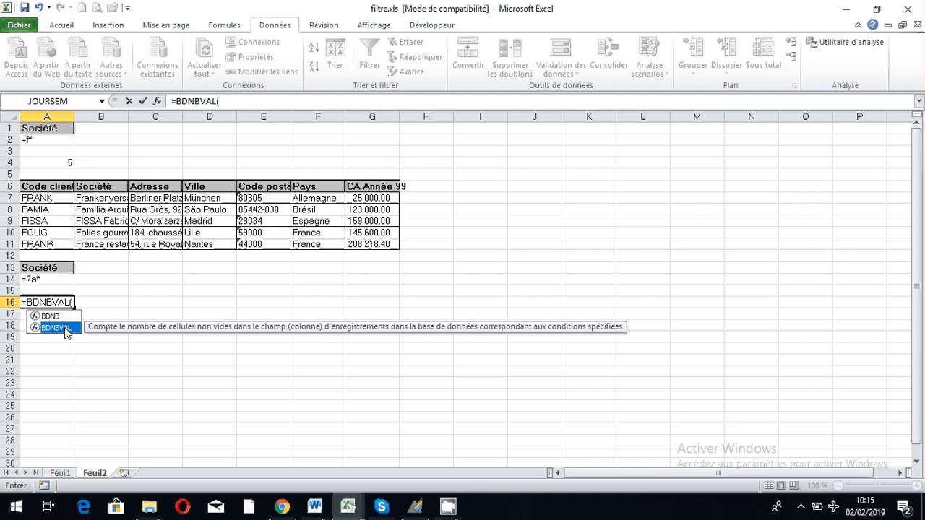
pyautogui.click(158, 105)
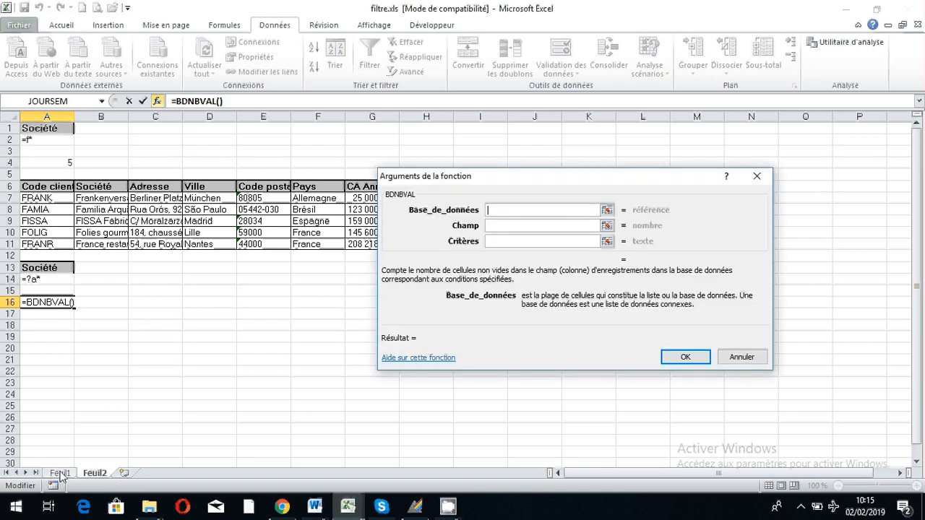
pyautogui.click(60, 473)
pyautogui.moveTo(531, 446); pyautogui.dragTo(44, 126)
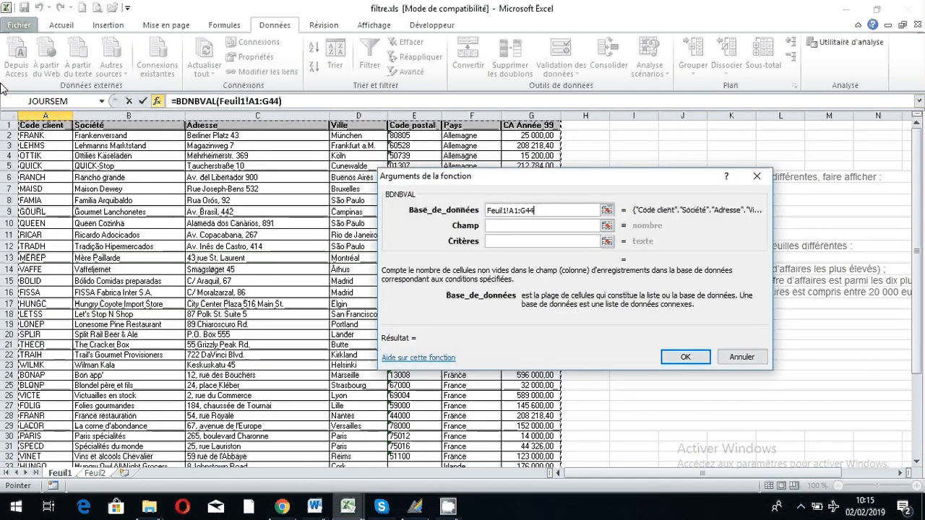
# Step: Complete the A16 BDNBVAL formula with Feuil1!B1 as the field and A13:A14 as the criteria
pyautogui.click(506, 225)
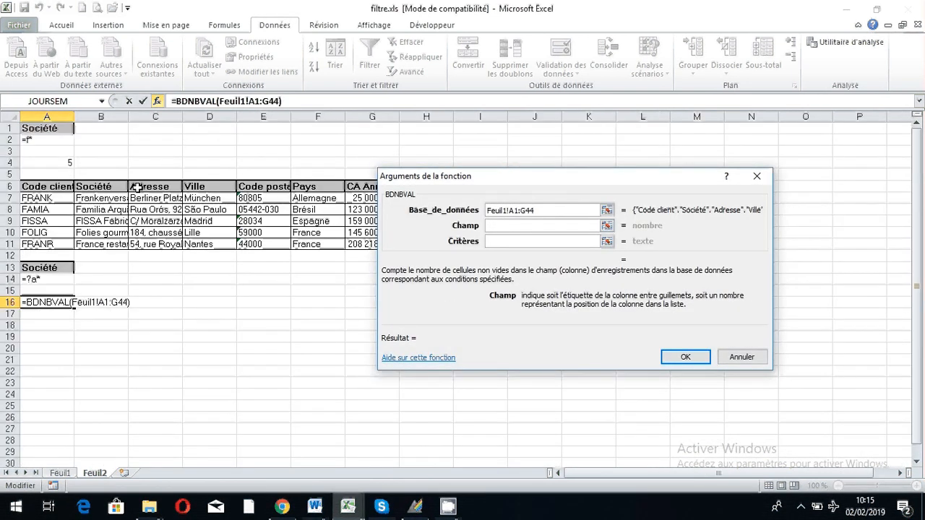
pyautogui.click(60, 473)
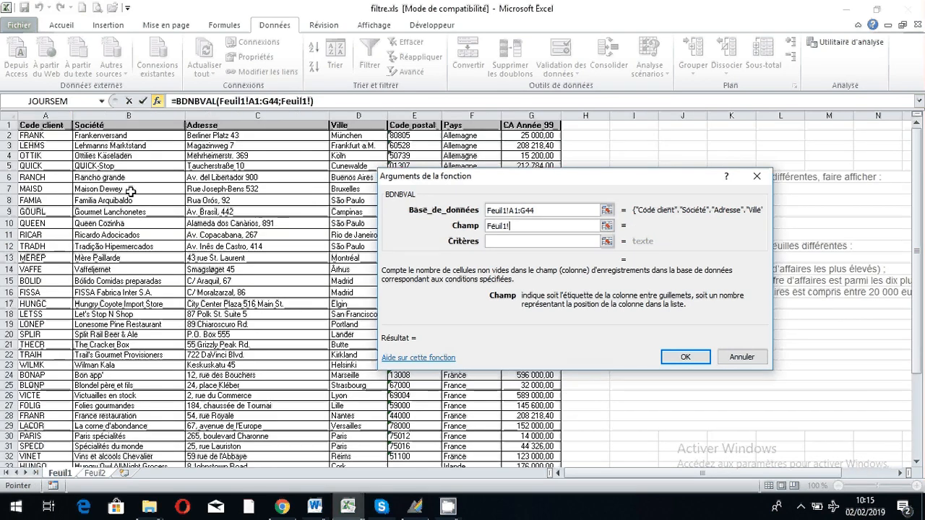
pyautogui.click(117, 126)
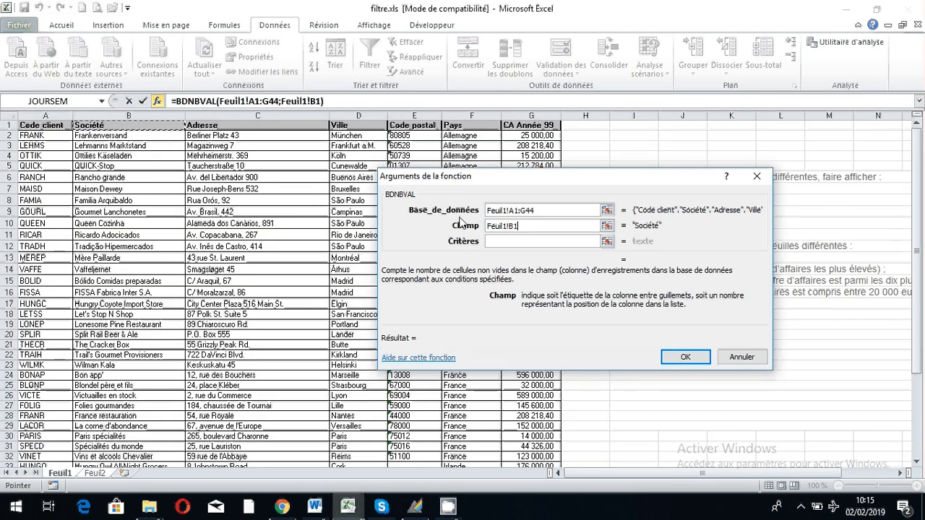
pyautogui.click(497, 244)
pyautogui.moveTo(50, 265); pyautogui.dragTo(56, 279)
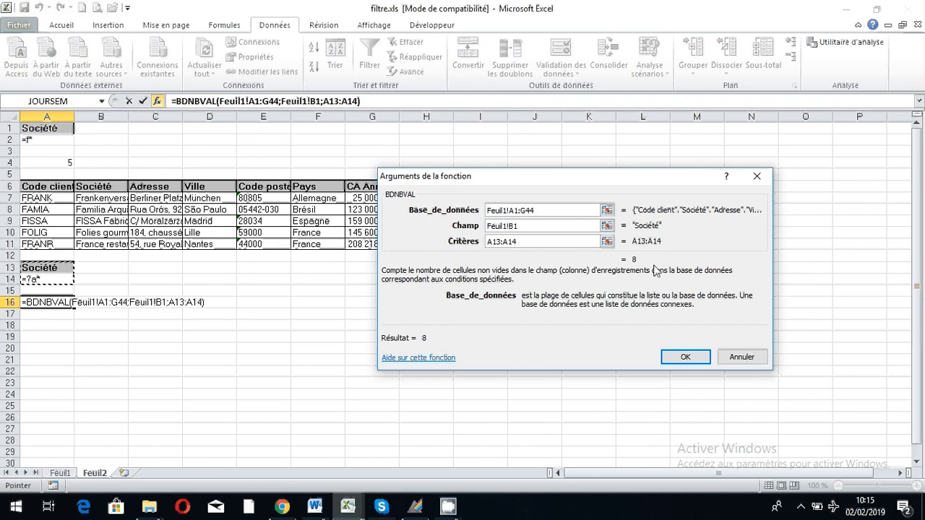
pyautogui.press('Return')
pyautogui.press('Return')
pyautogui.press('Return')
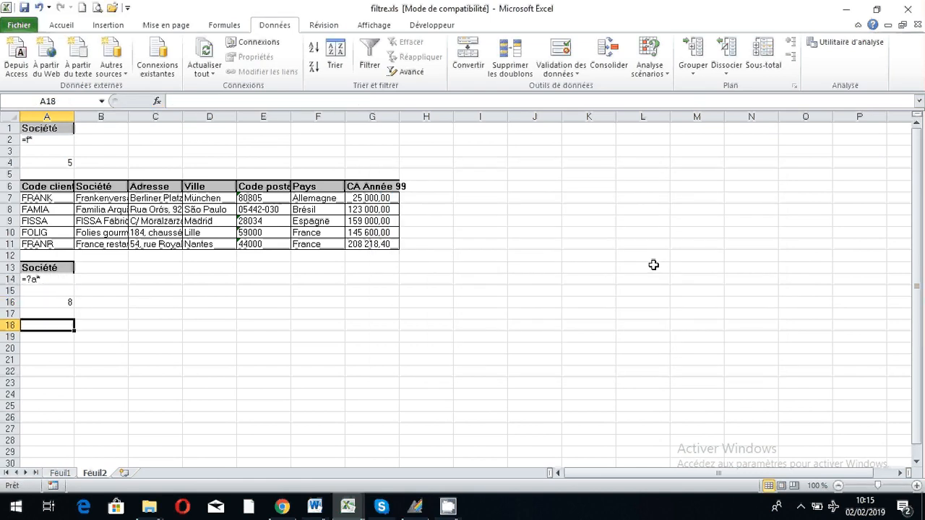
# Step: Set up an advanced filter that copies to another location, with Feuil1!$A$1:$G$44 as the list range
pyautogui.click(407, 72)
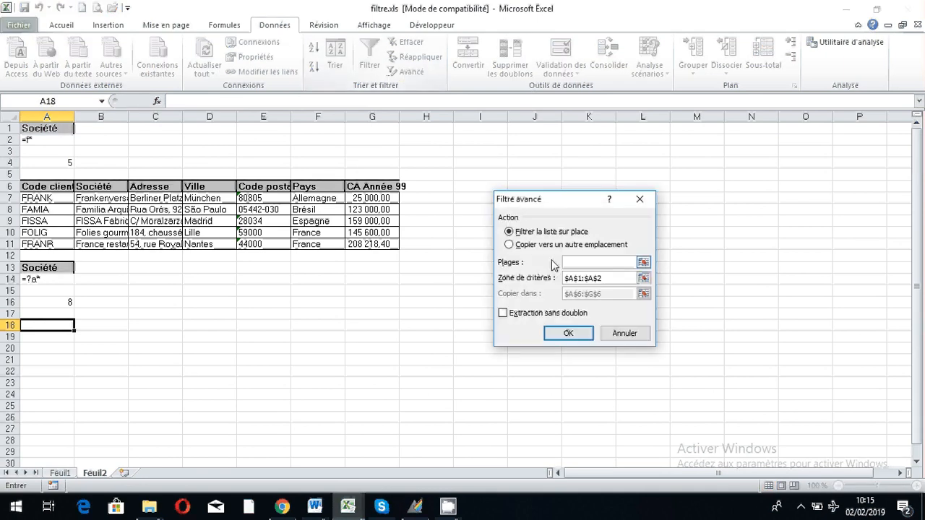
pyautogui.click(540, 245)
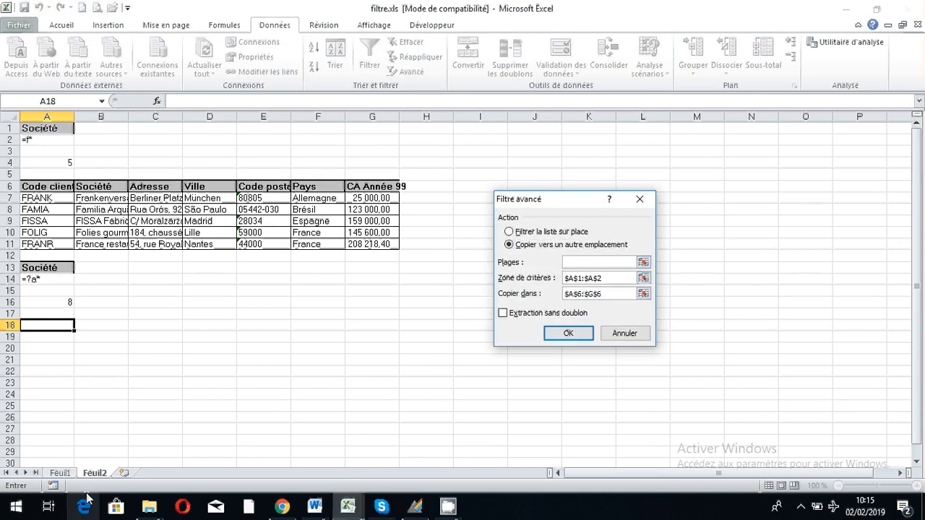
pyautogui.click(60, 472)
pyautogui.moveTo(43, 127); pyautogui.dragTo(551, 449)
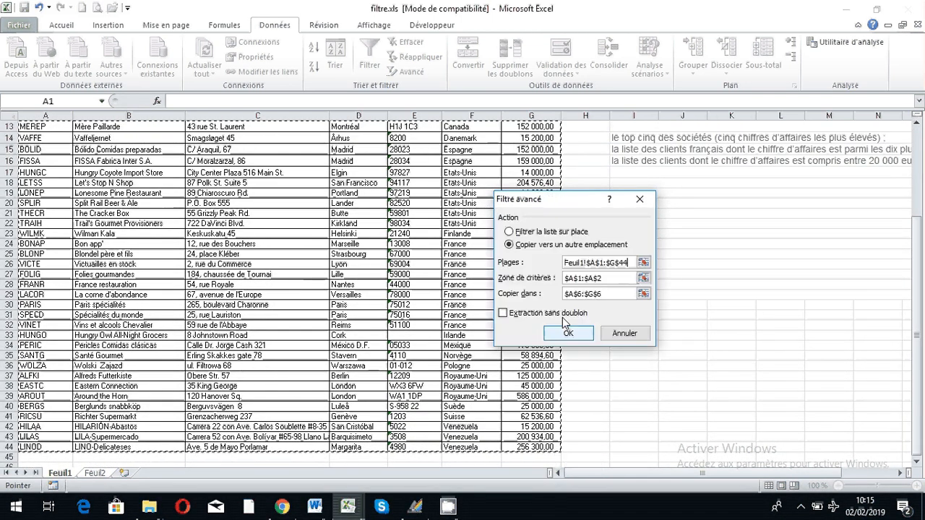
# Step: Set the filter's criteria range to Feuil2!$A$13:$A$14 and its destination to A18, and run the extraction
pyautogui.click(614, 277)
pyautogui.moveTo(614, 277); pyautogui.dragTo(563, 277)
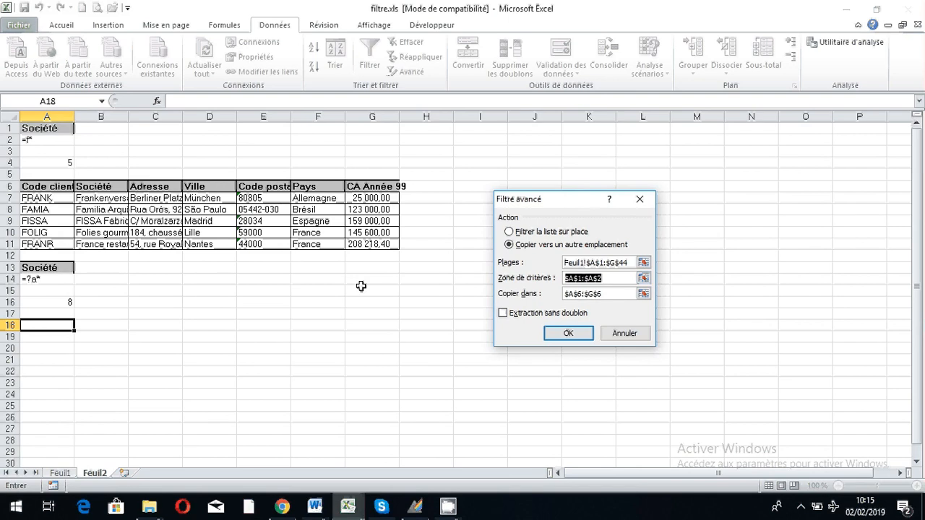
pyautogui.click(48, 269)
pyautogui.moveTo(47, 269); pyautogui.dragTo(47, 278)
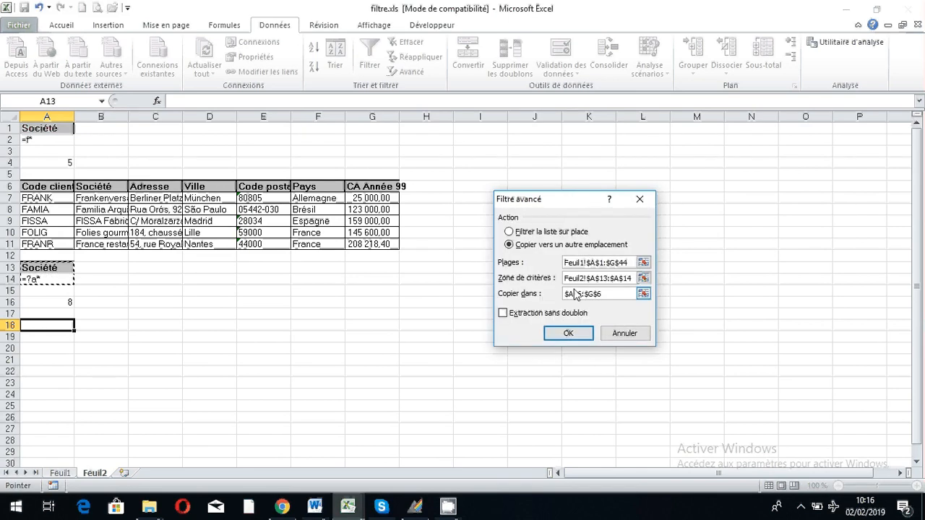
pyautogui.moveTo(601, 294); pyautogui.dragTo(567, 298)
pyautogui.press('Delete')
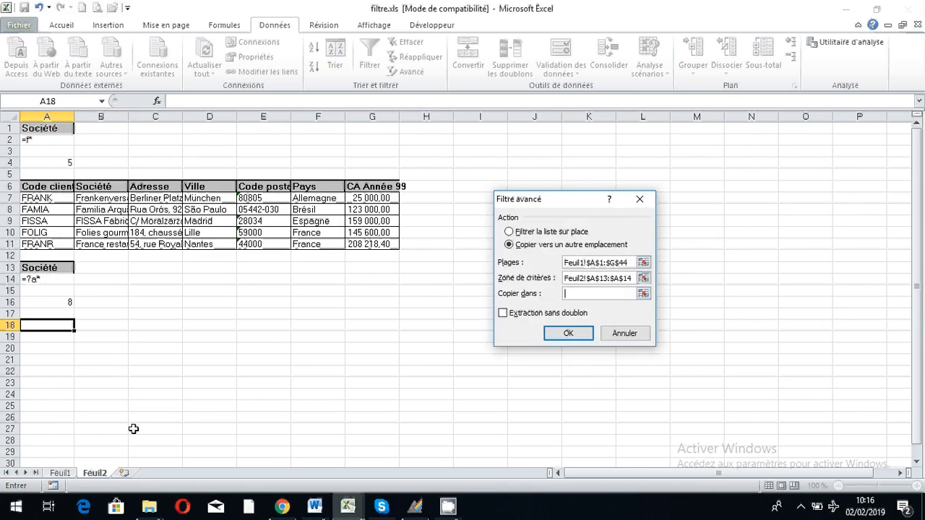
pyautogui.click(46, 327)
pyautogui.press('Return')
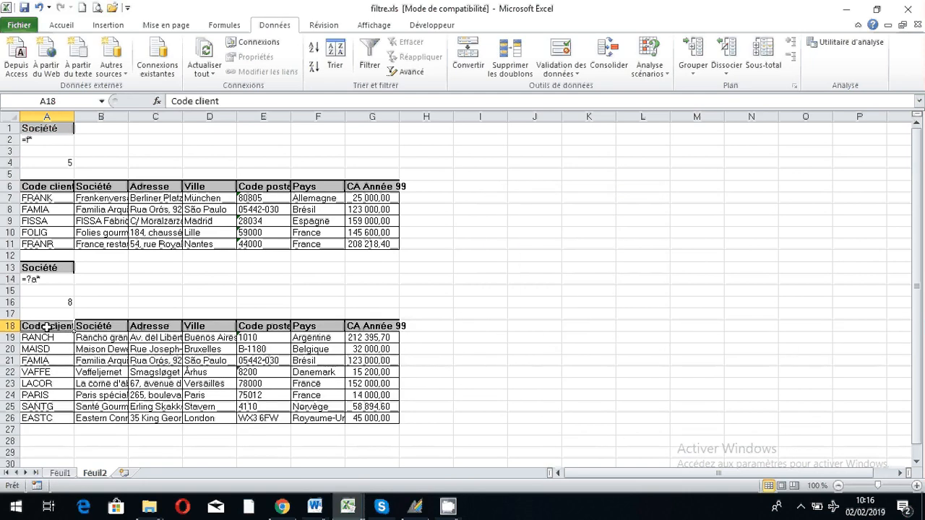
# Step: Examine the extracted company names in B19:B26 against the second-letter criterion
pyautogui.click(88, 348)
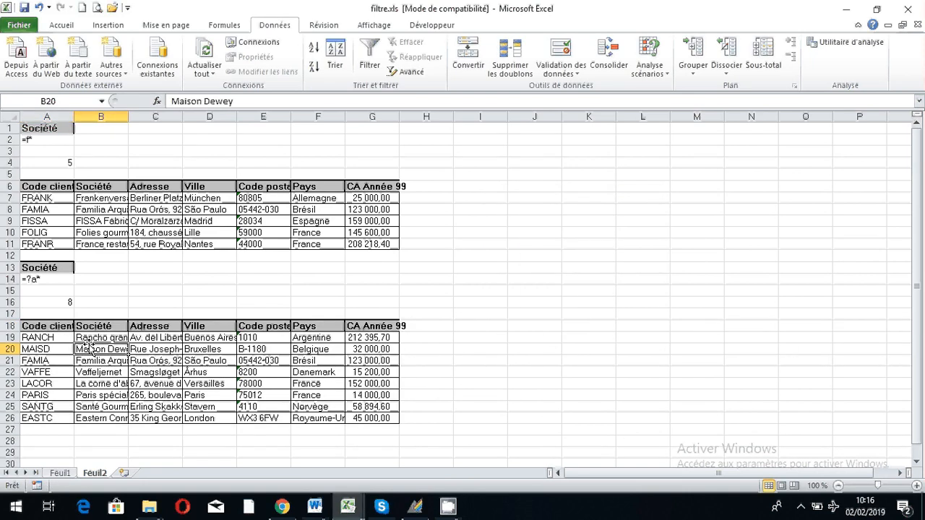
pyautogui.moveTo(86, 338); pyautogui.dragTo(82, 415)
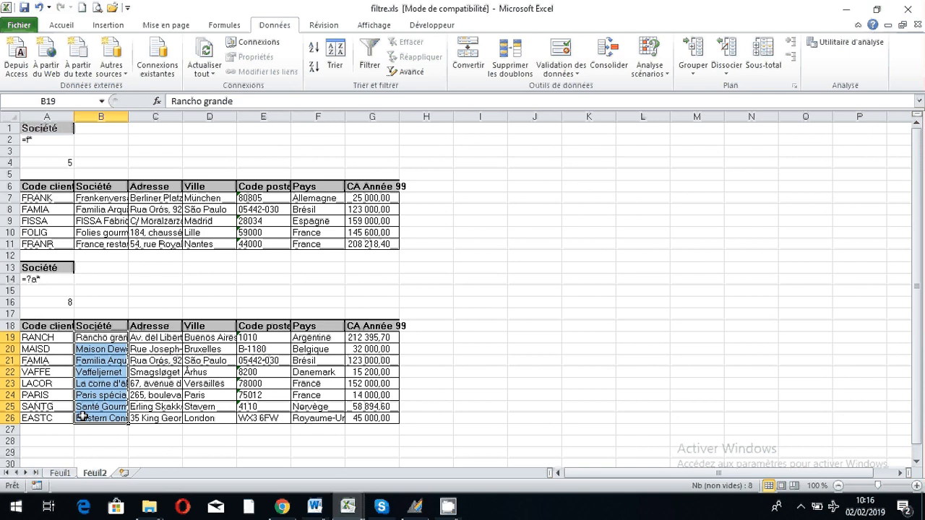
pyautogui.click(58, 446)
# Step: Copy the CA Année 99 header from G18 to A29, below the second extraction
pyautogui.scroll(-2, 57, 445)
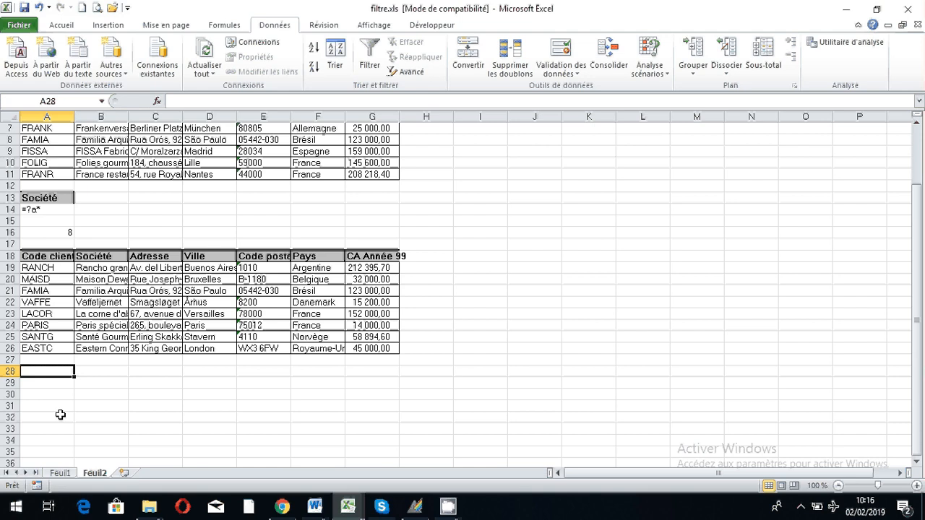
pyautogui.click(381, 256)
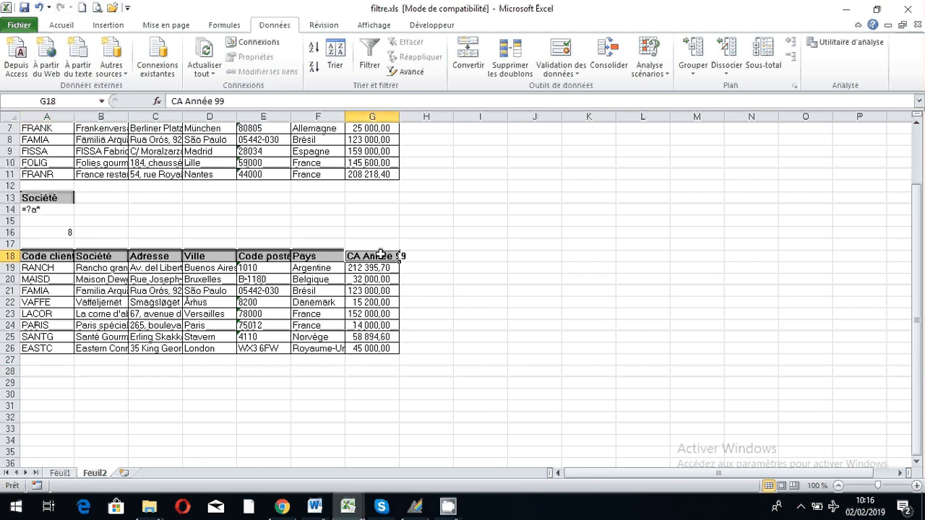
pyautogui.hotkey('ctrl', 'c')
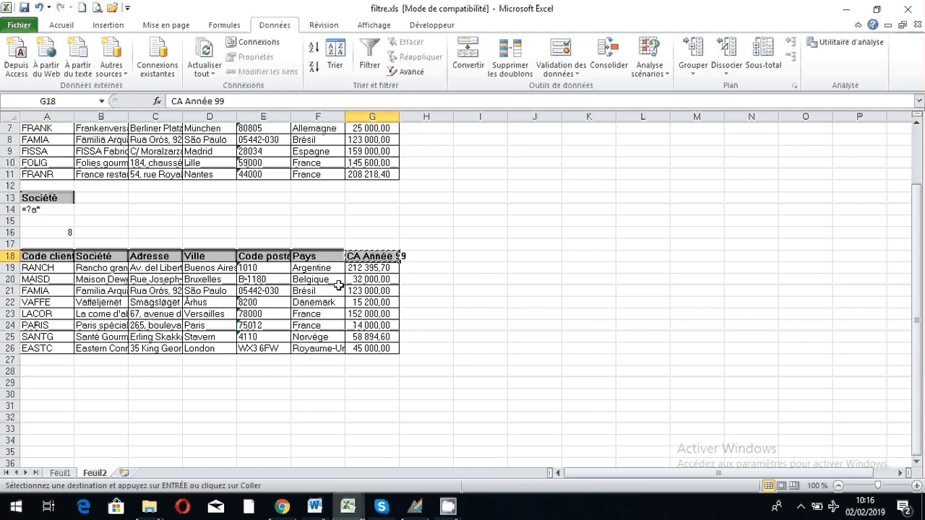
pyautogui.click(53, 382)
pyautogui.hotkey('ctrl', 'v')
# Step: Enter the above-average criterion =">"&MOYENNE(Feuil1!G2:G44) in cell A30, below the CA Année 99 header
pyautogui.click(43, 396)
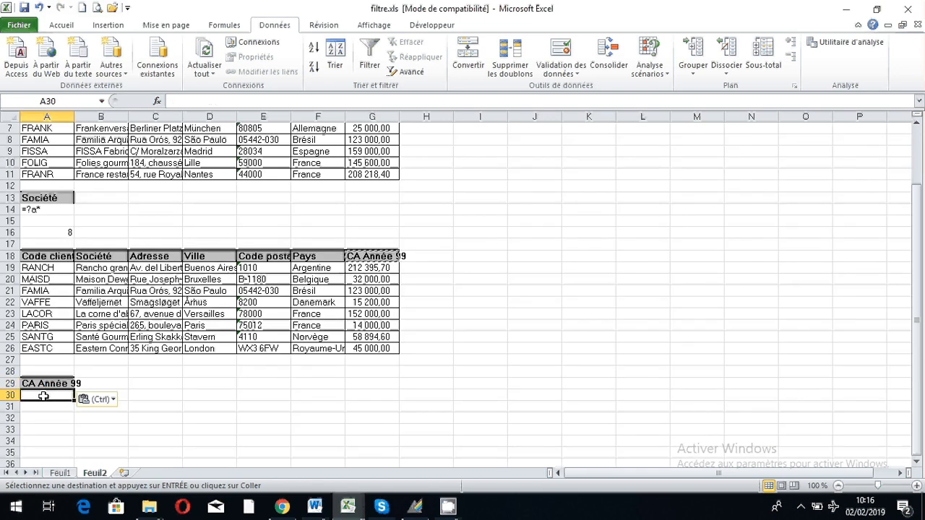
pyautogui.write('=')
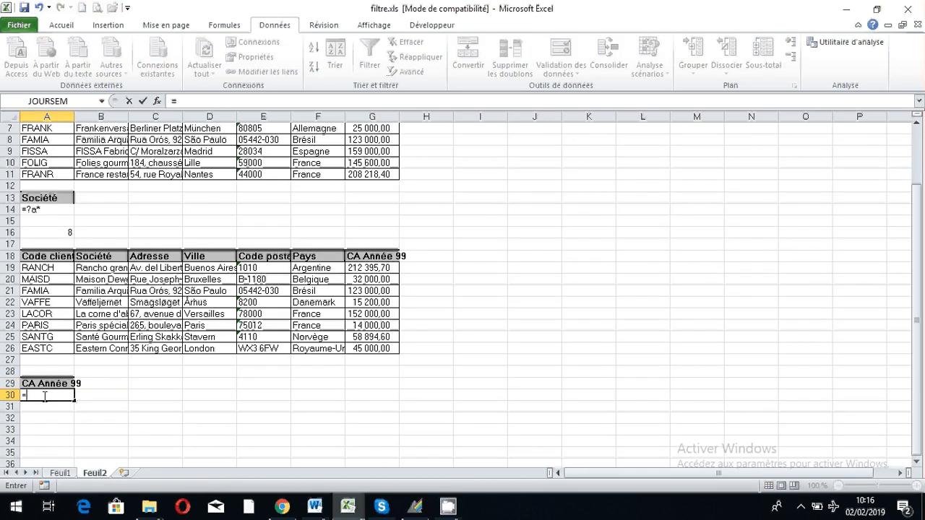
pyautogui.write('">"&mo')
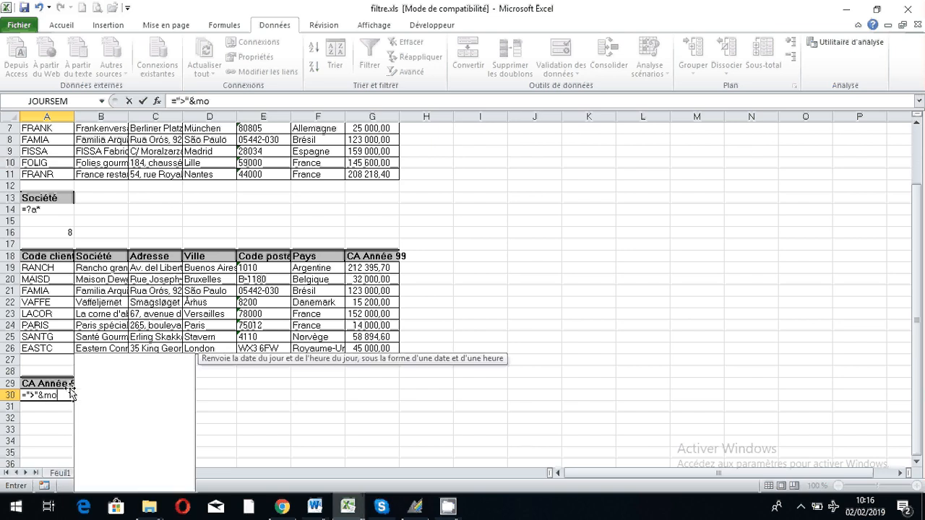
pyautogui.write('yen')
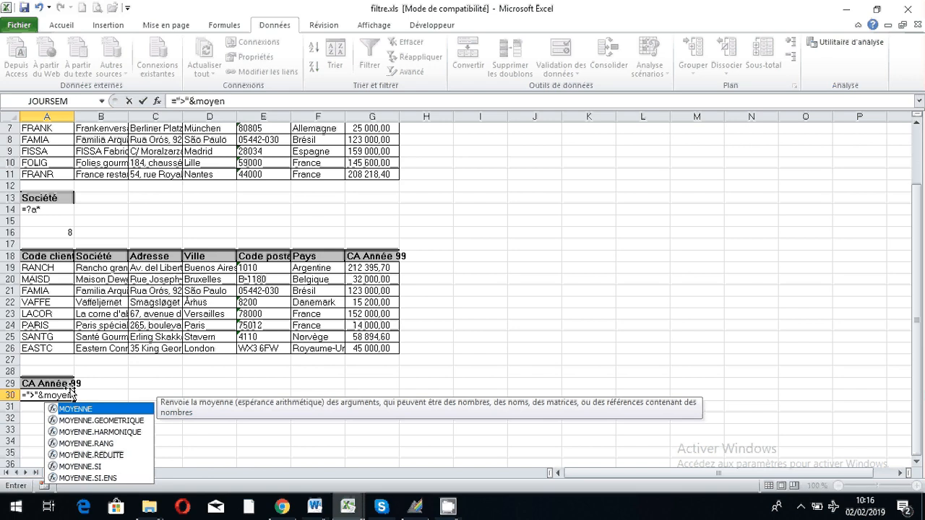
pyautogui.doubleClick(87, 414)
pyautogui.click(62, 474)
pyautogui.moveTo(530, 447); pyautogui.dragTo(524, 135)
pyautogui.click(360, 102)
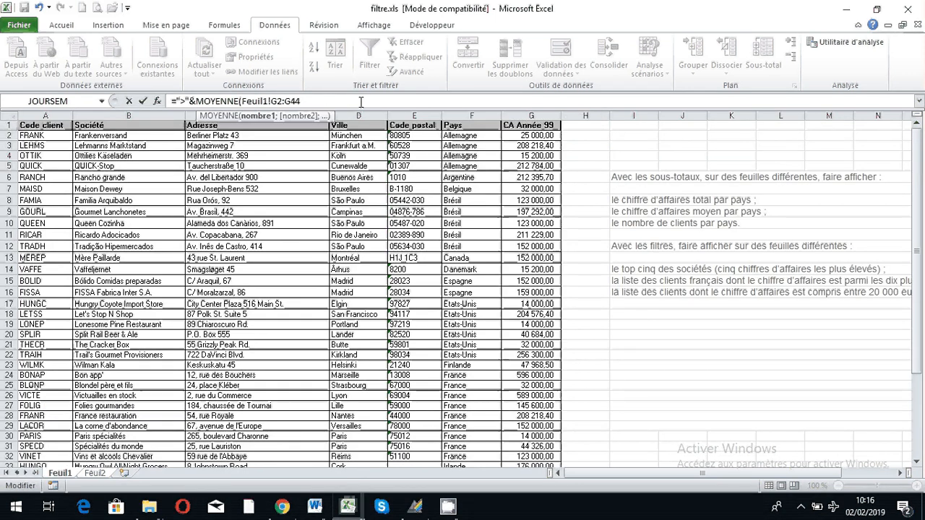
pyautogui.press('Return')
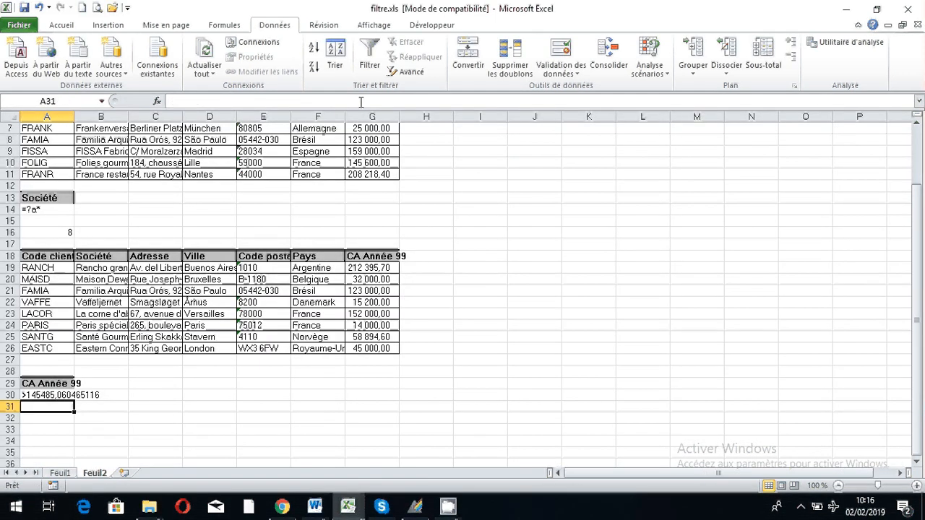
pyautogui.press('Return')
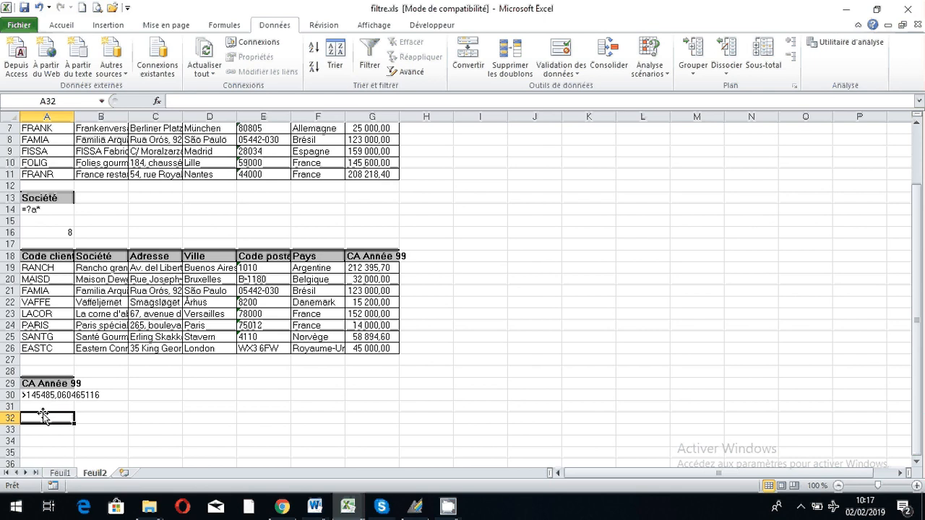
# Step: Start a BDNBVAL formula in cell A32 with Feuil1!A1:G44 as the database
pyautogui.write('=bdnb')
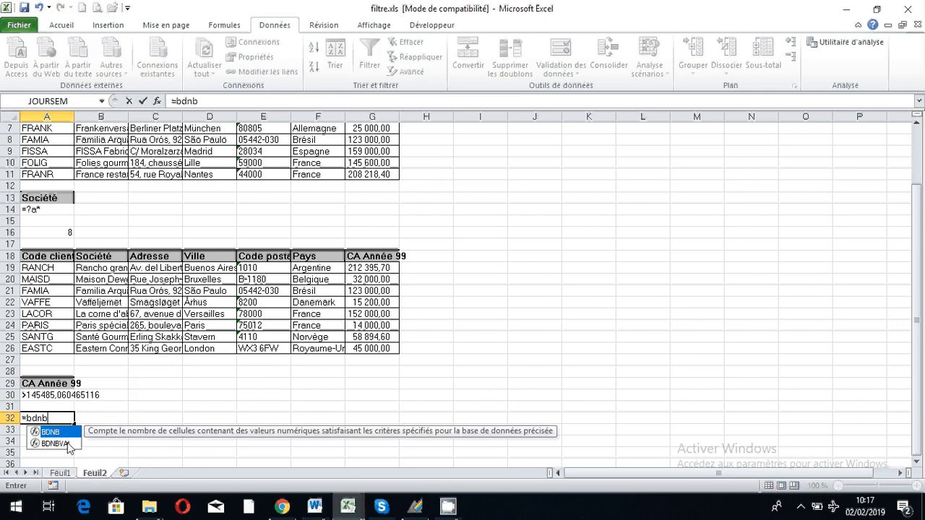
pyautogui.click(66, 443)
pyautogui.doubleClick(67, 443)
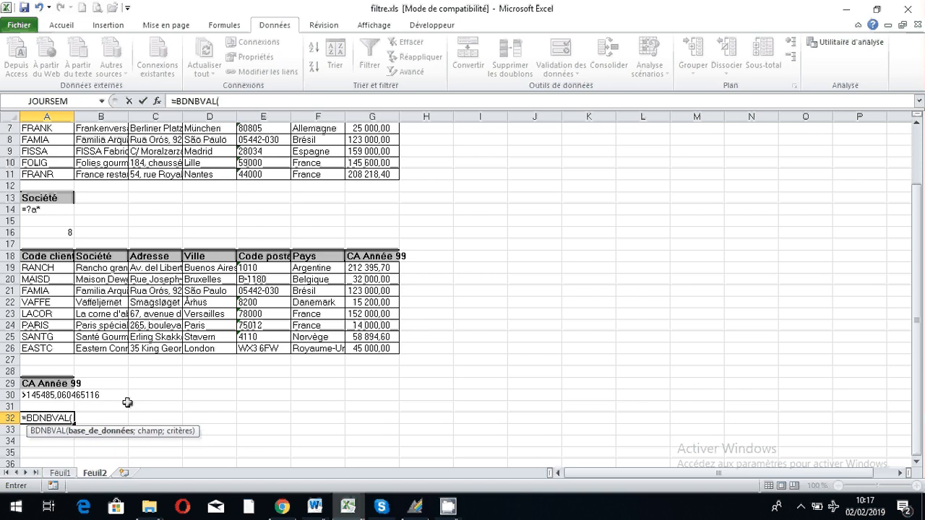
pyautogui.click(60, 472)
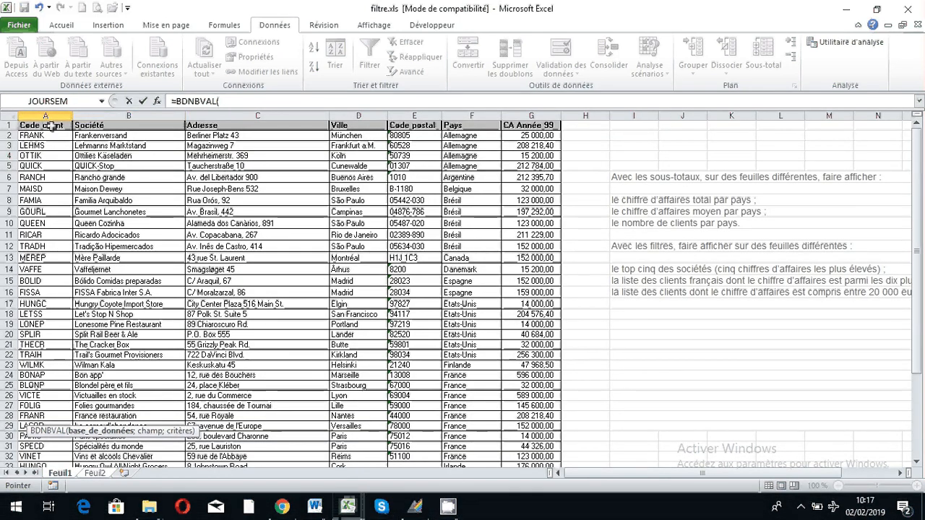
pyautogui.moveTo(45, 126); pyautogui.dragTo(532, 451)
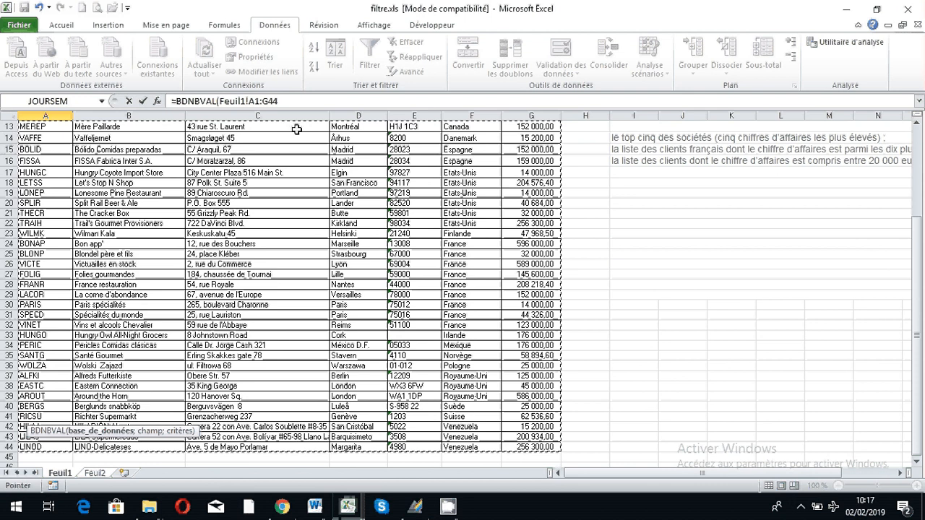
pyautogui.click(300, 100)
pyautogui.write(';')
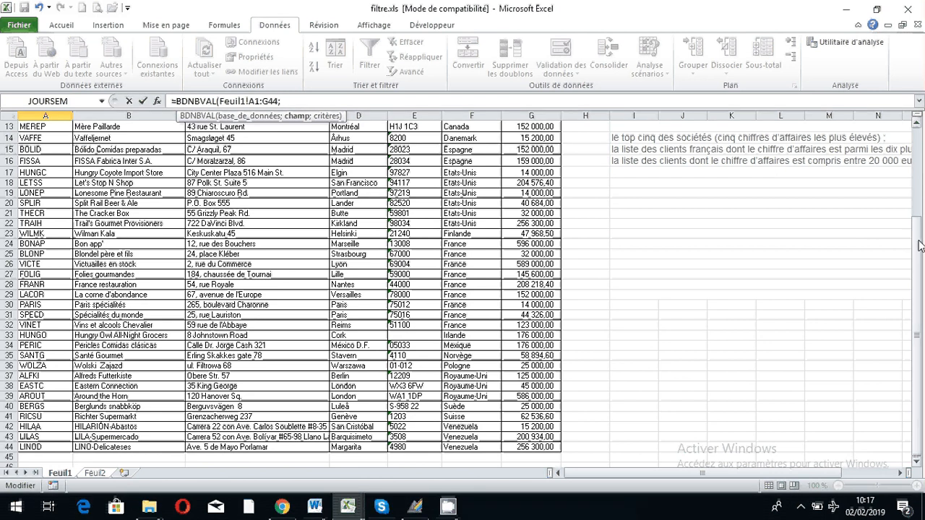
# Step: Complete the A32 BDNBVAL formula with Feuil1!B1 as the field and Feuil2!A29:A30 as the criteria
pyautogui.moveTo(911, 240); pyautogui.dragTo(914, 134)
pyautogui.click(148, 126)
pyautogui.write(';')
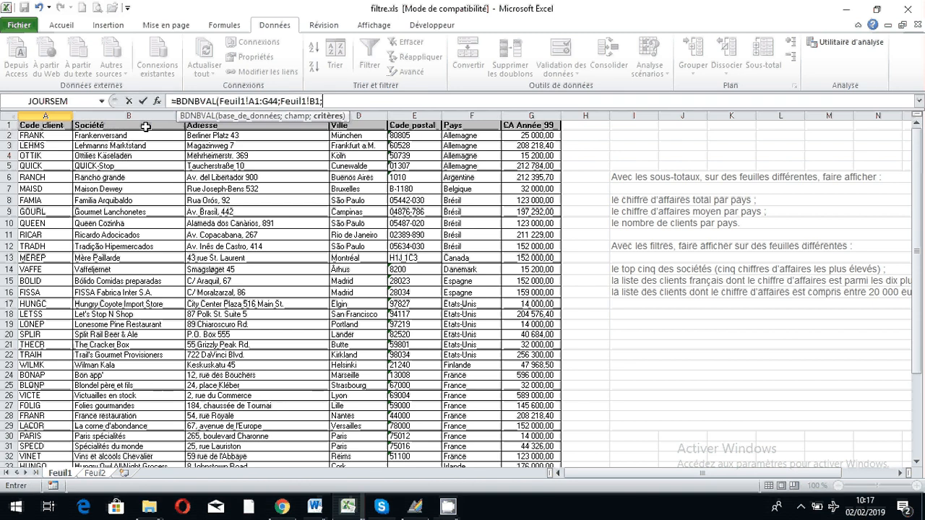
pyautogui.click(94, 472)
pyautogui.moveTo(57, 383); pyautogui.dragTo(58, 395)
pyautogui.press('Return')
pyautogui.press('Down')
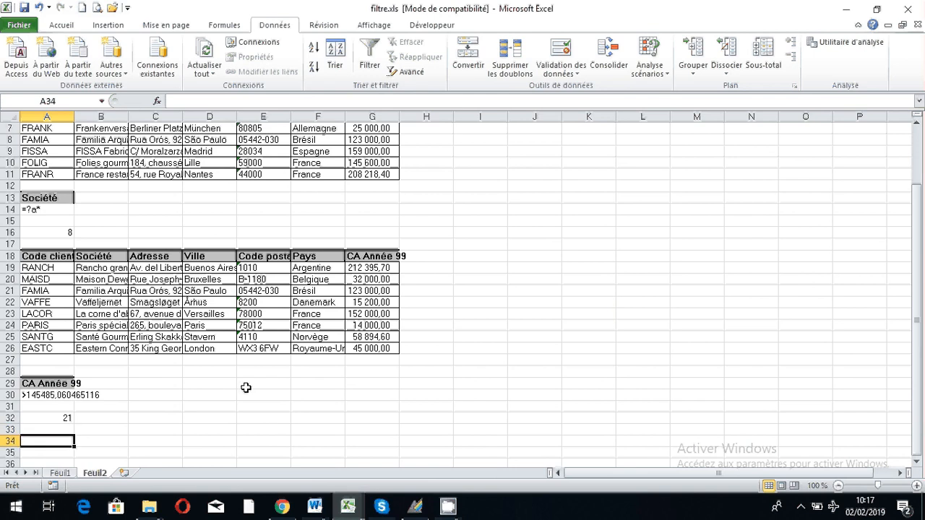
pyautogui.scroll(-1, 244, 388)
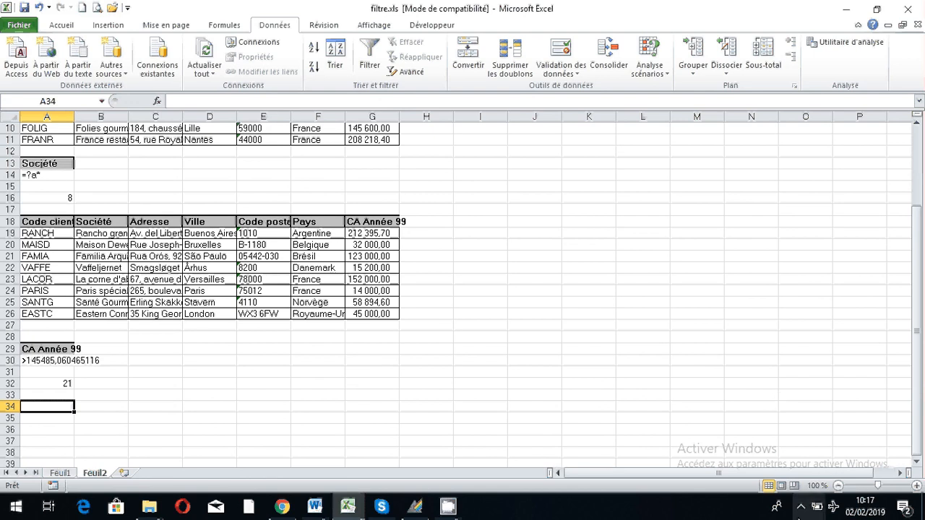
pyautogui.click(802, 505)
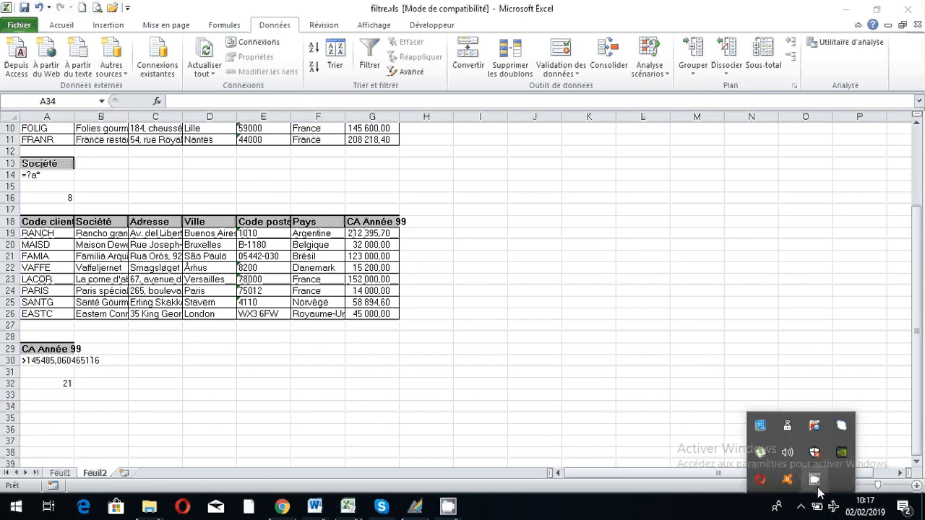